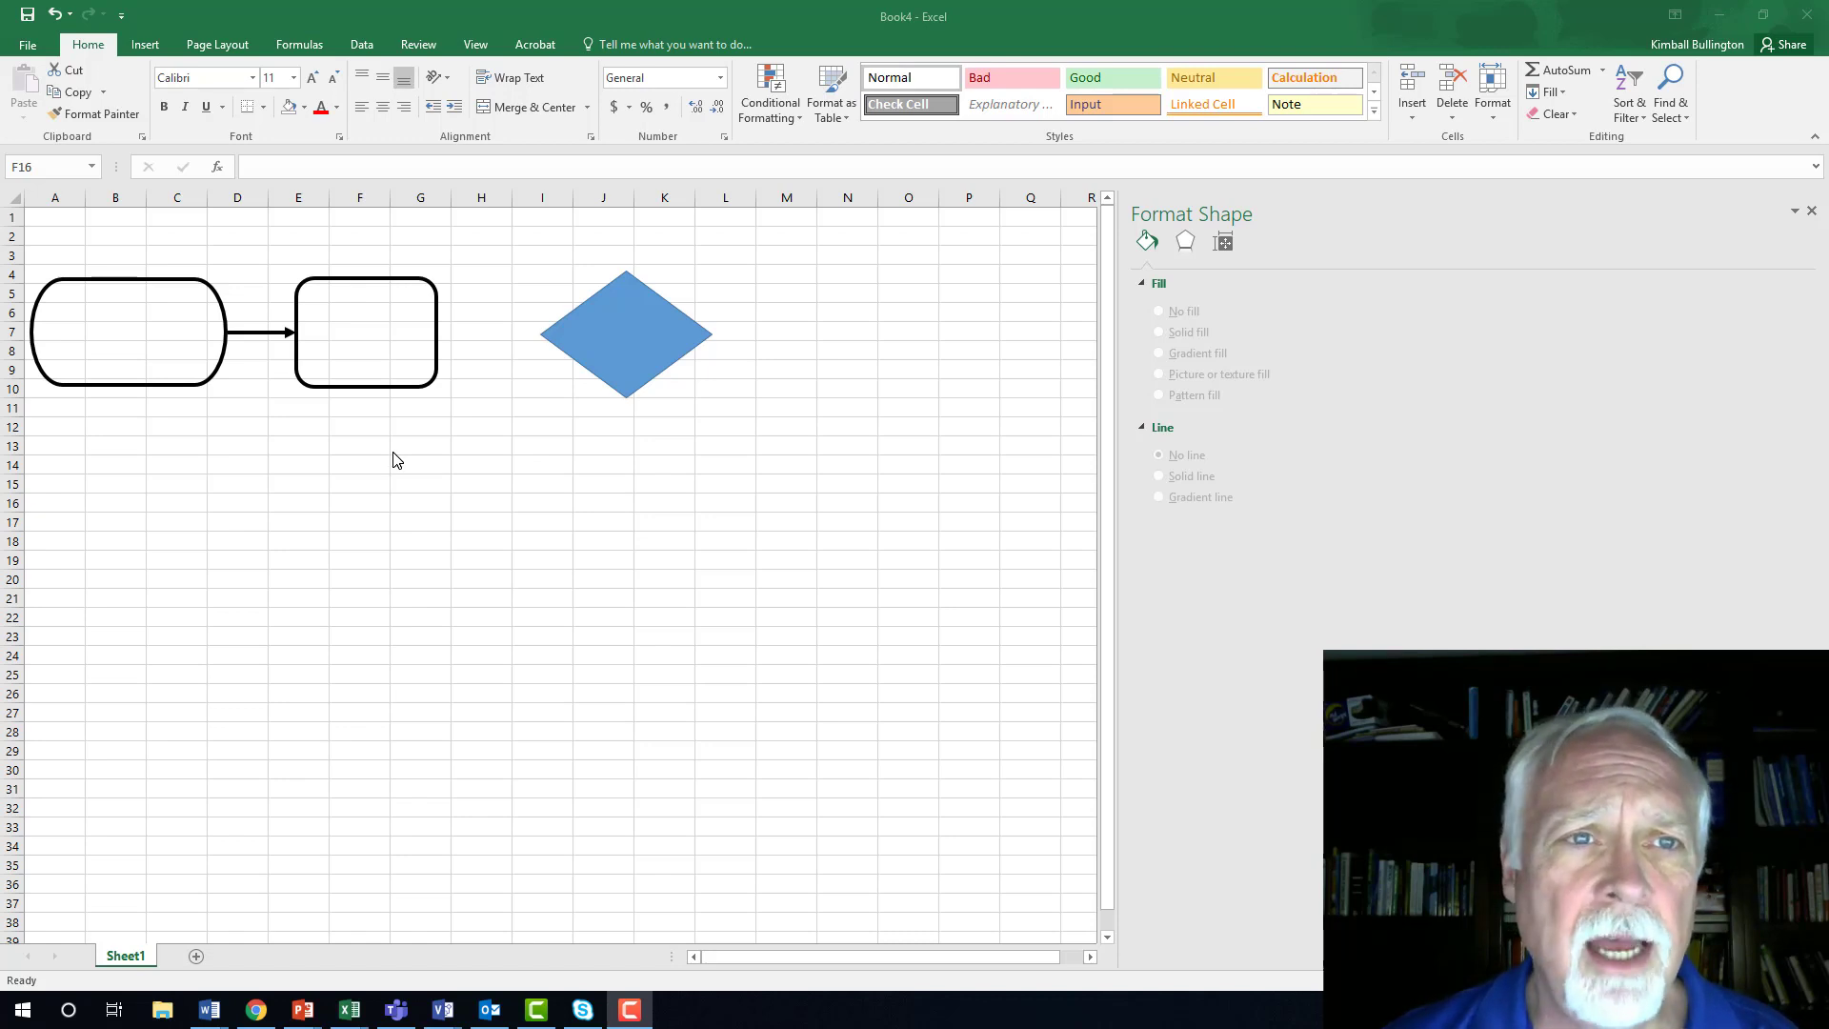
# Open the Insert tab's Shapes gallery to reach the Flowchart symbols.
pyautogui.click(145, 48)
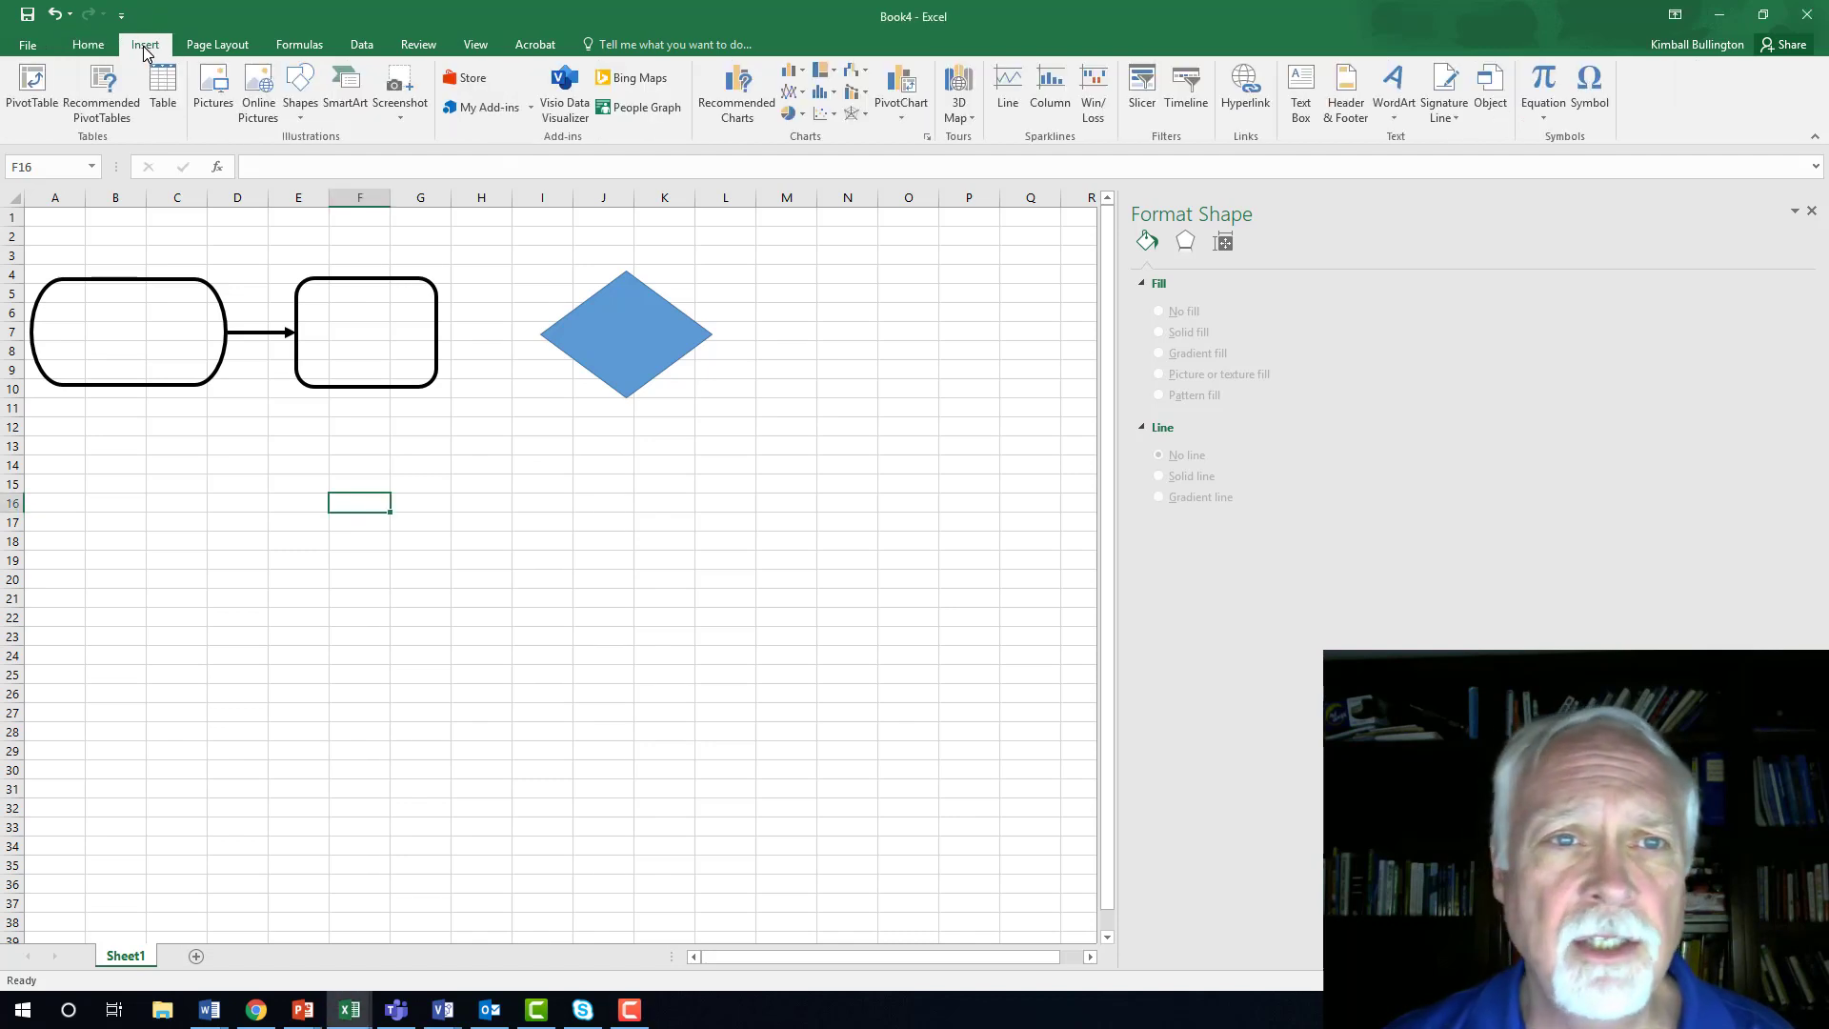
pyautogui.click(306, 124)
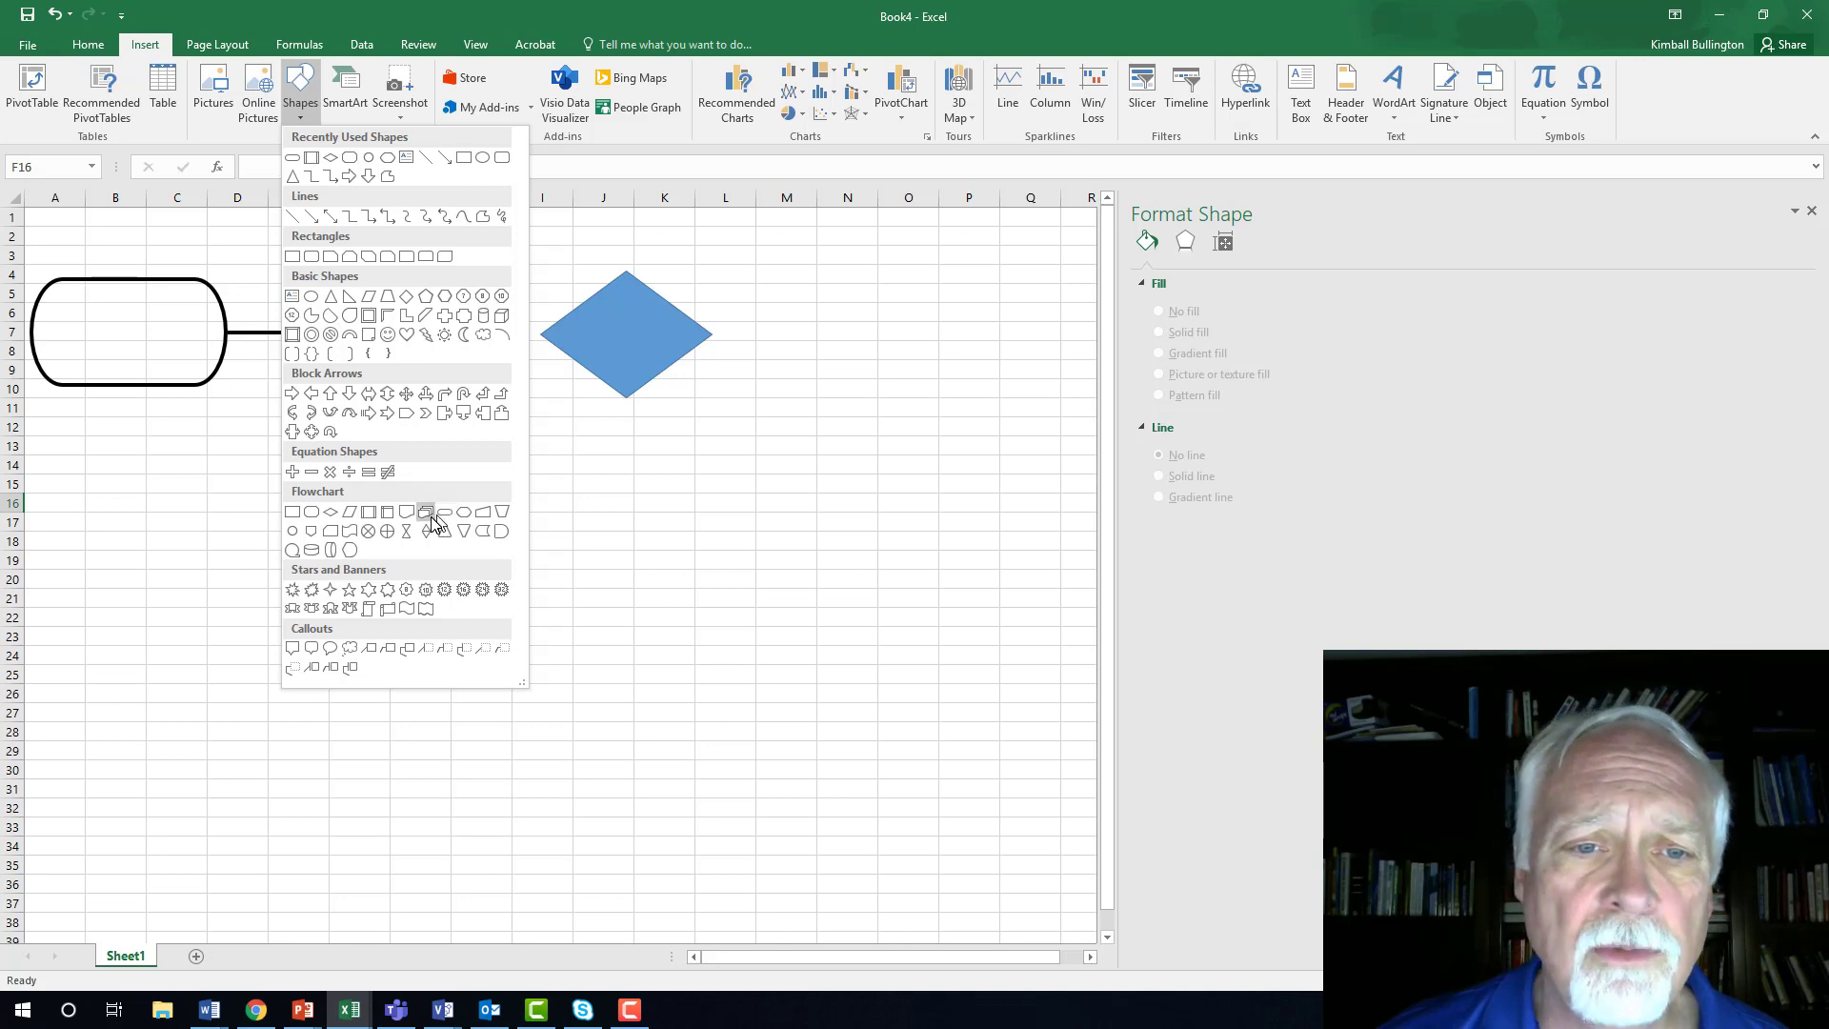
# Draw a Flowchart: Predetermined Process shape in rows 15–21 and remove its fill.
pyautogui.click(370, 514)
pyautogui.moveTo(71, 492); pyautogui.dragTo(257, 600)
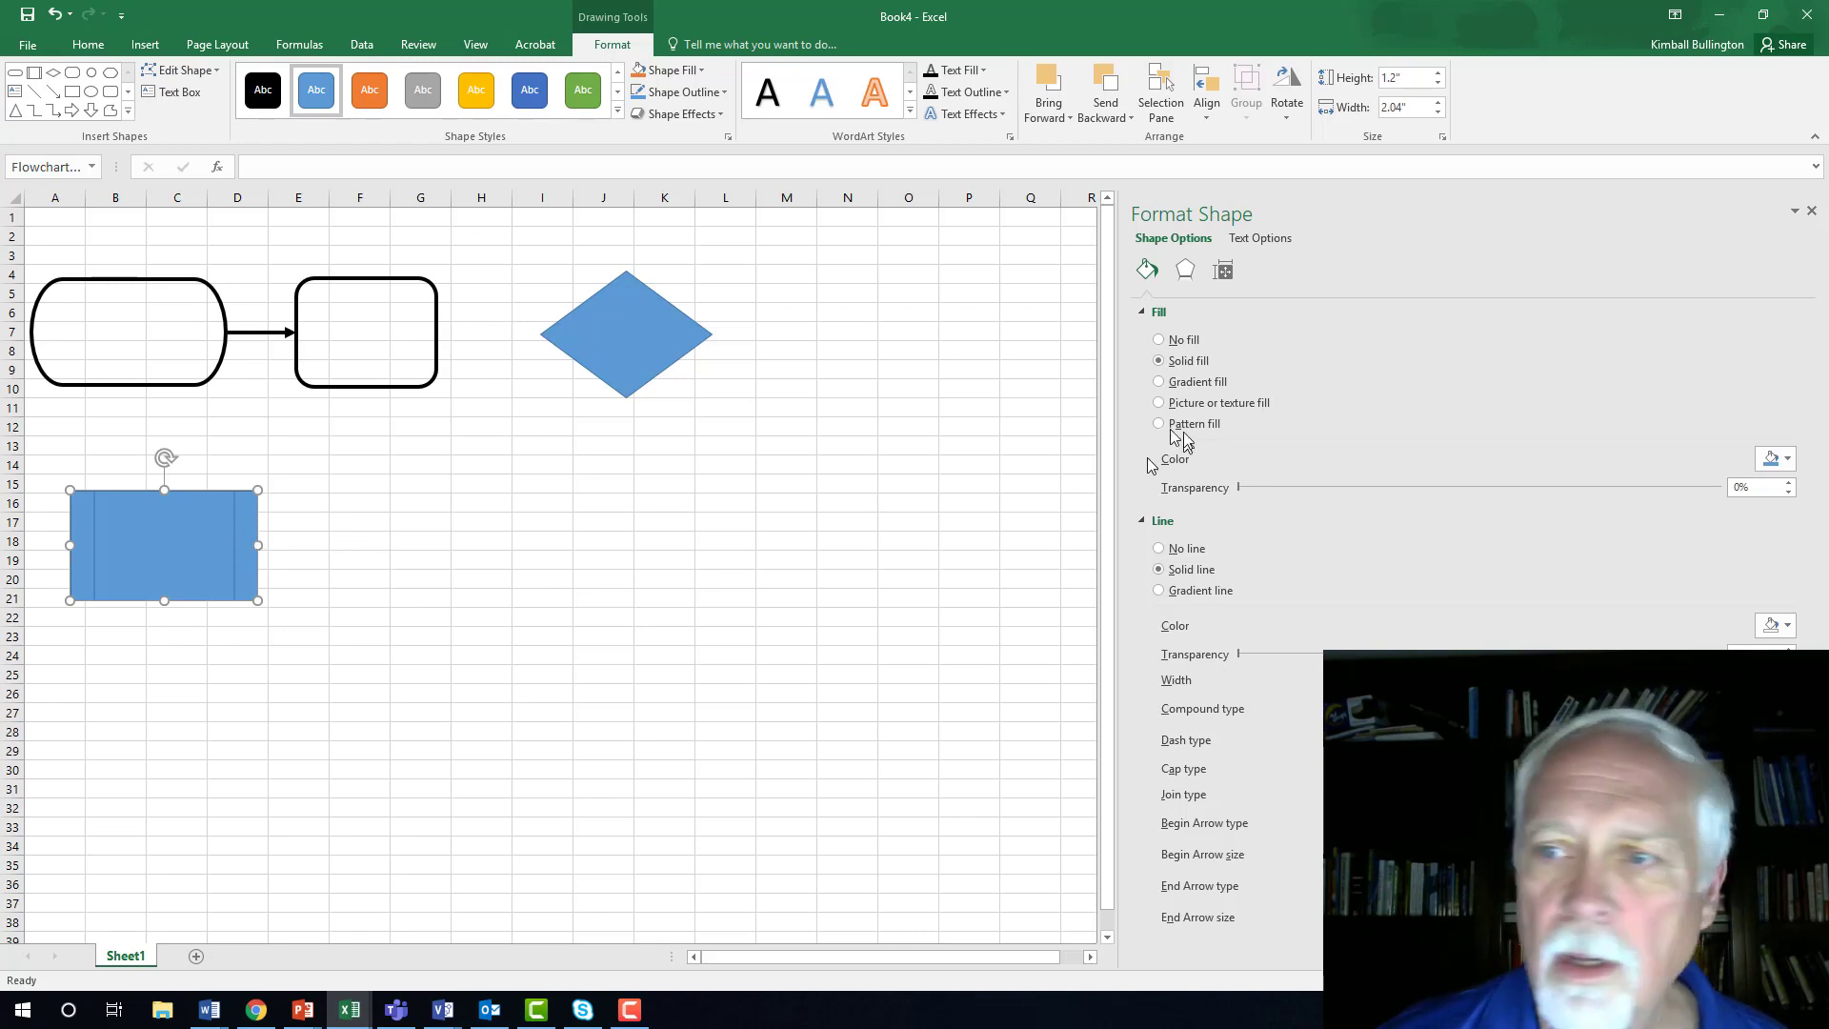
pyautogui.click(1174, 324)
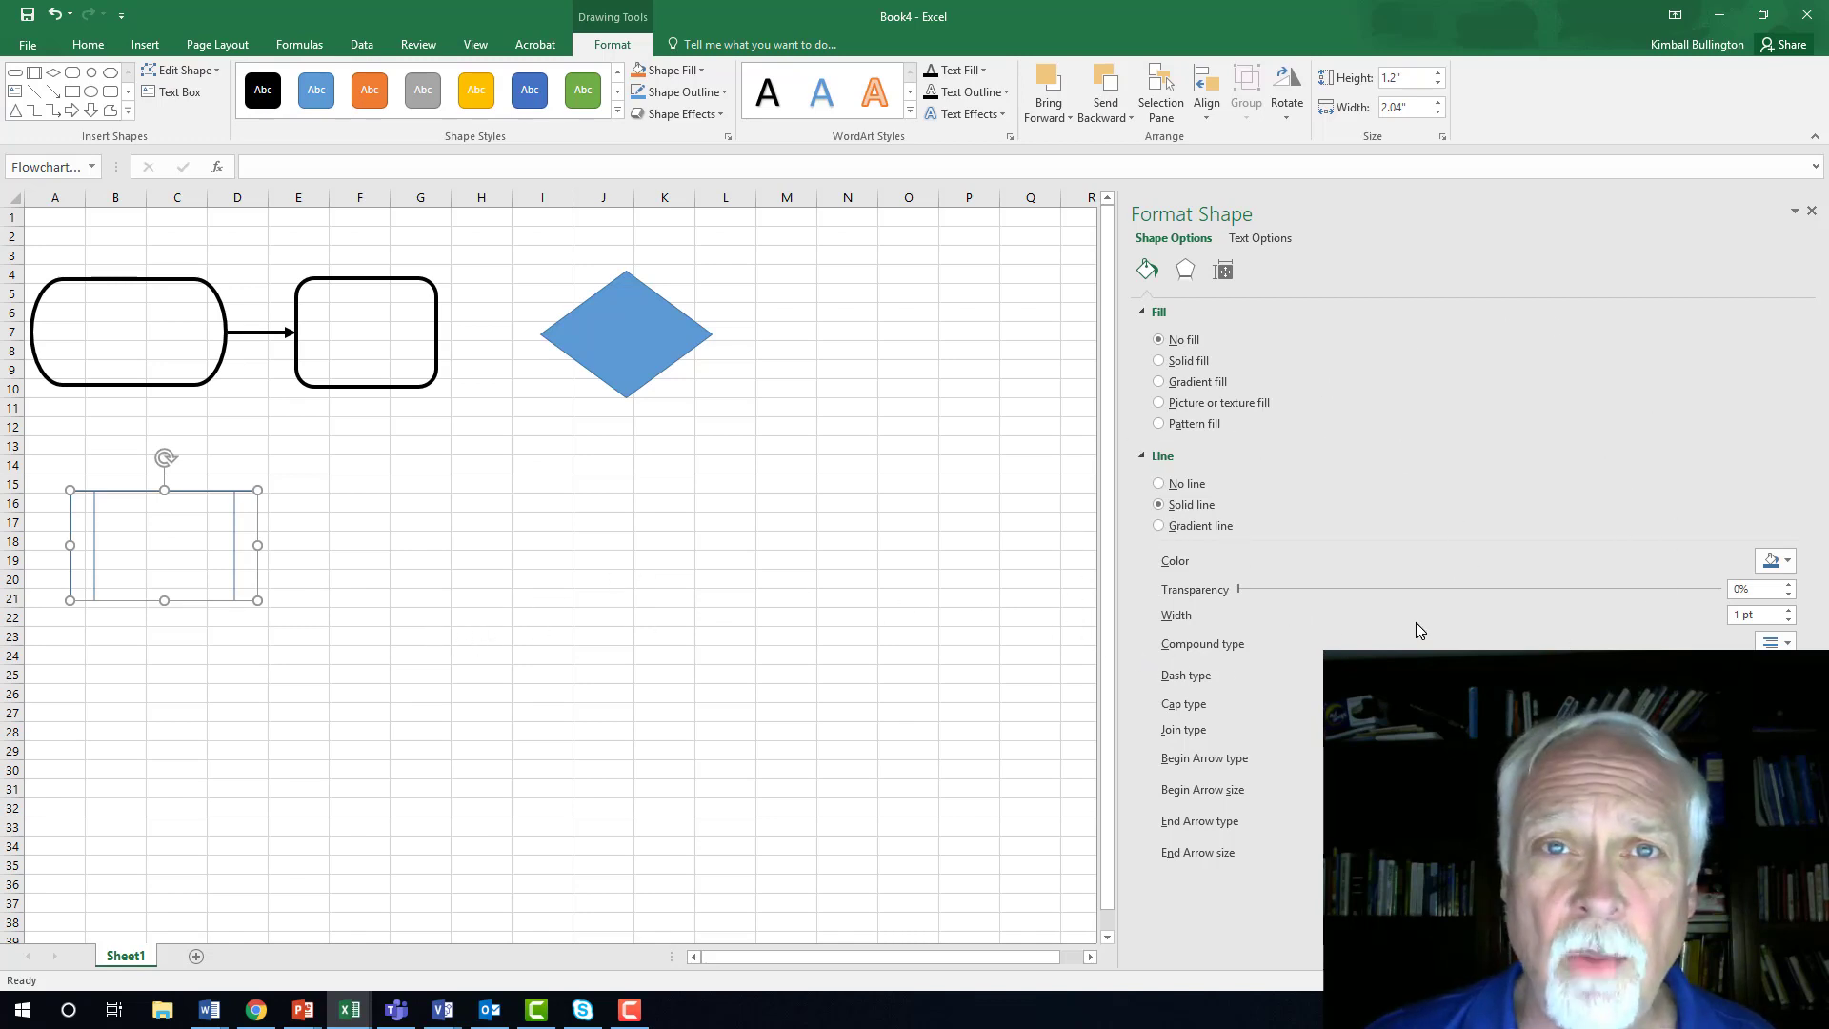
# Give the predetermined-process shape a black 3 pt outline in Format Shape.
pyautogui.rightClick(257, 583)
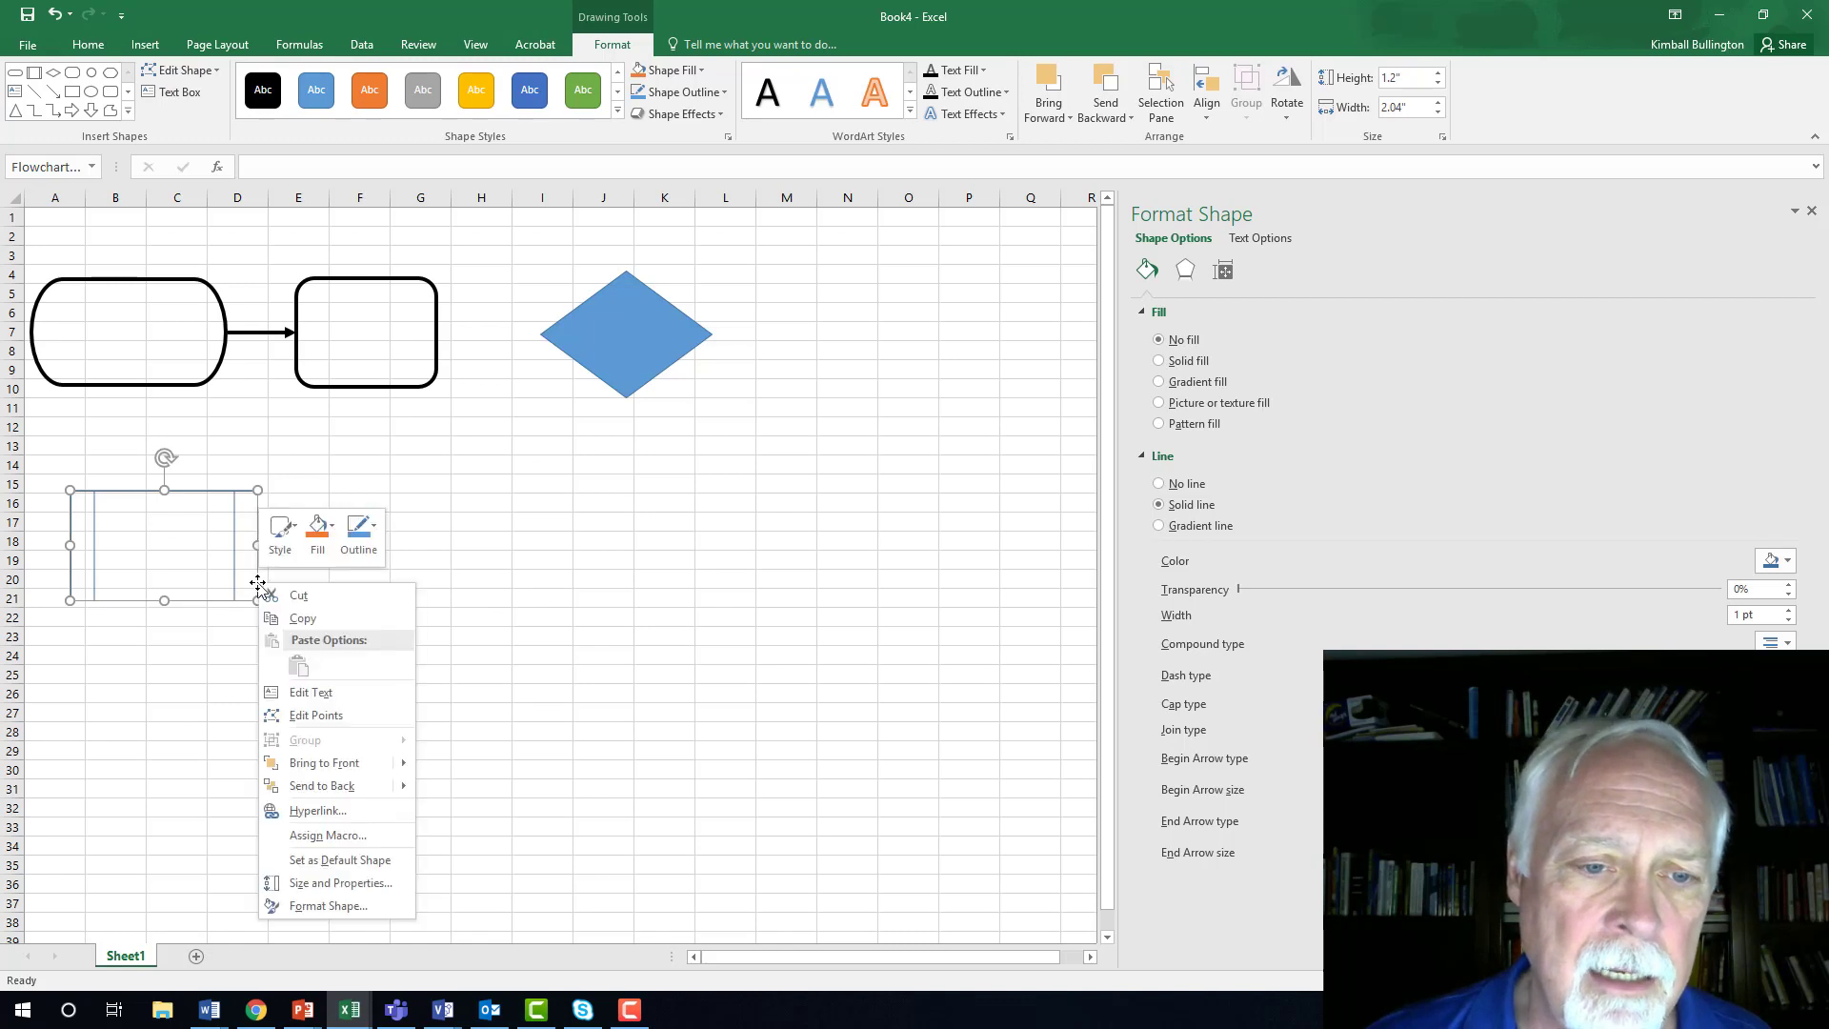
pyautogui.click(320, 905)
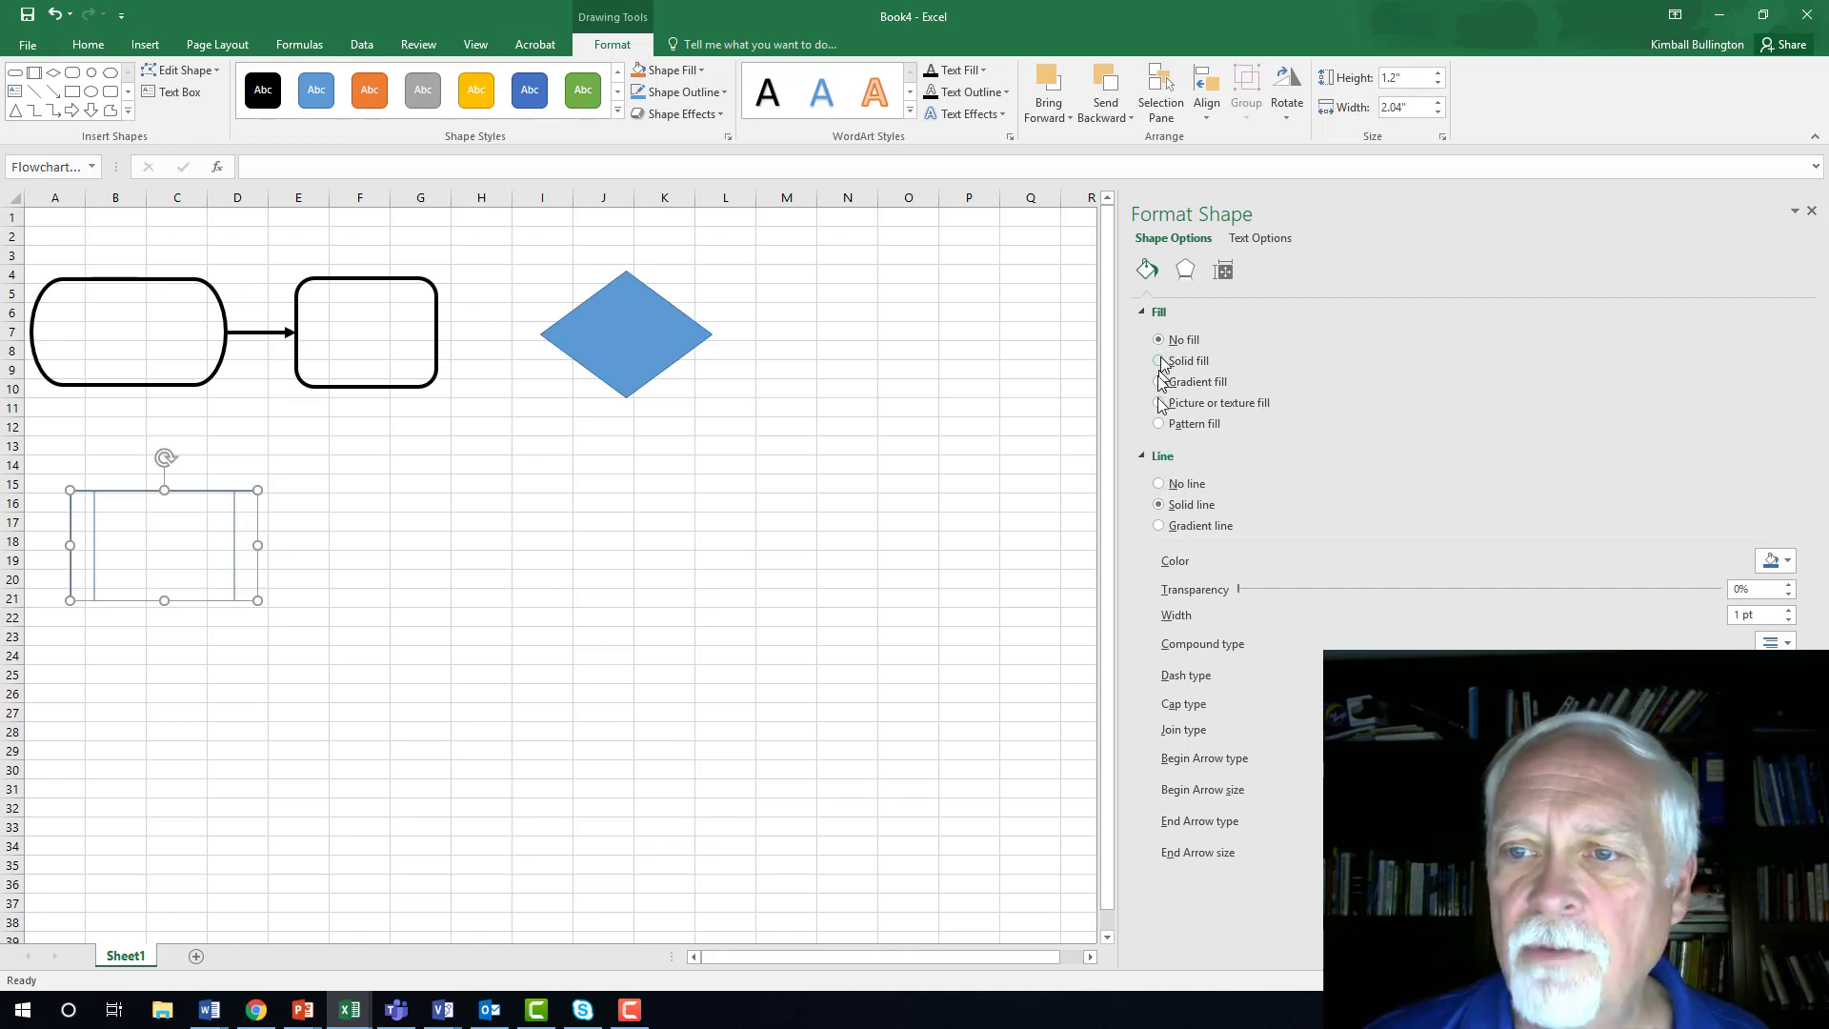
pyautogui.click(1787, 569)
pyautogui.click(1693, 604)
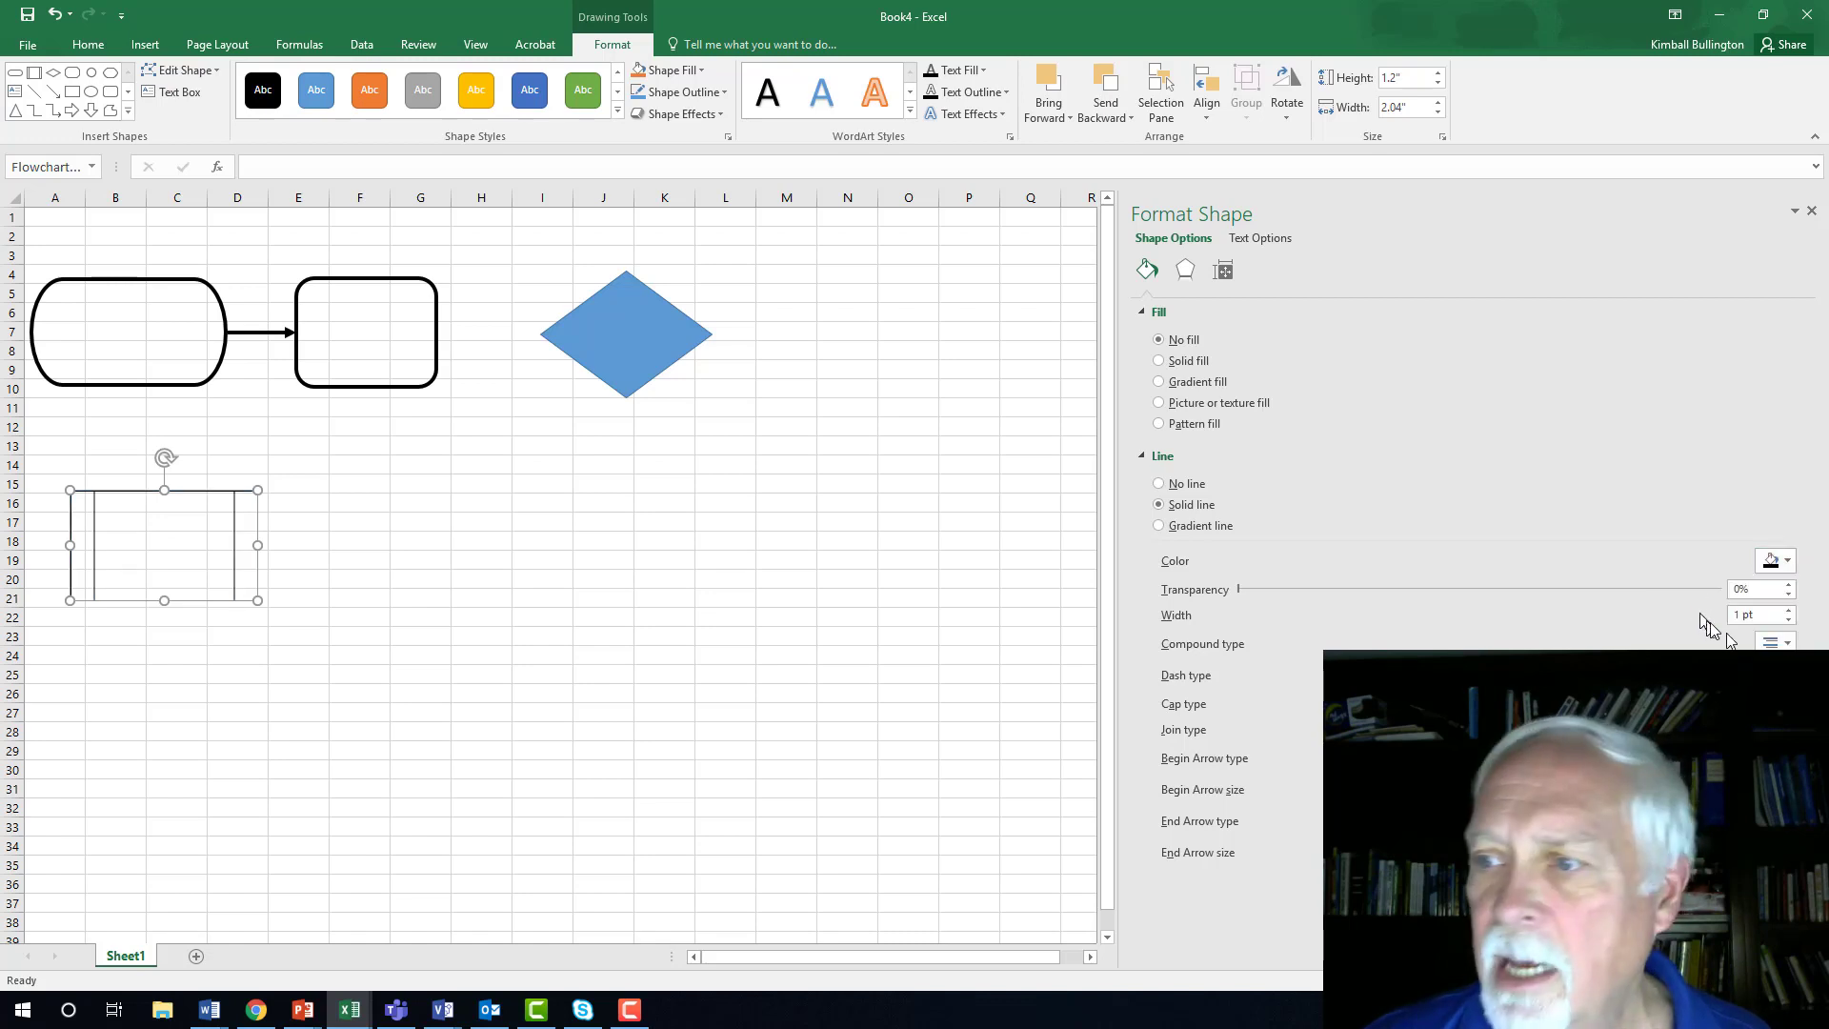
pyautogui.click(1790, 611)
pyautogui.click(1790, 610)
pyautogui.click(1789, 611)
pyautogui.click(1789, 610)
pyautogui.click(1789, 610)
pyautogui.click(1790, 610)
pyautogui.click(1790, 610)
pyautogui.click(1790, 611)
pyautogui.click(370, 603)
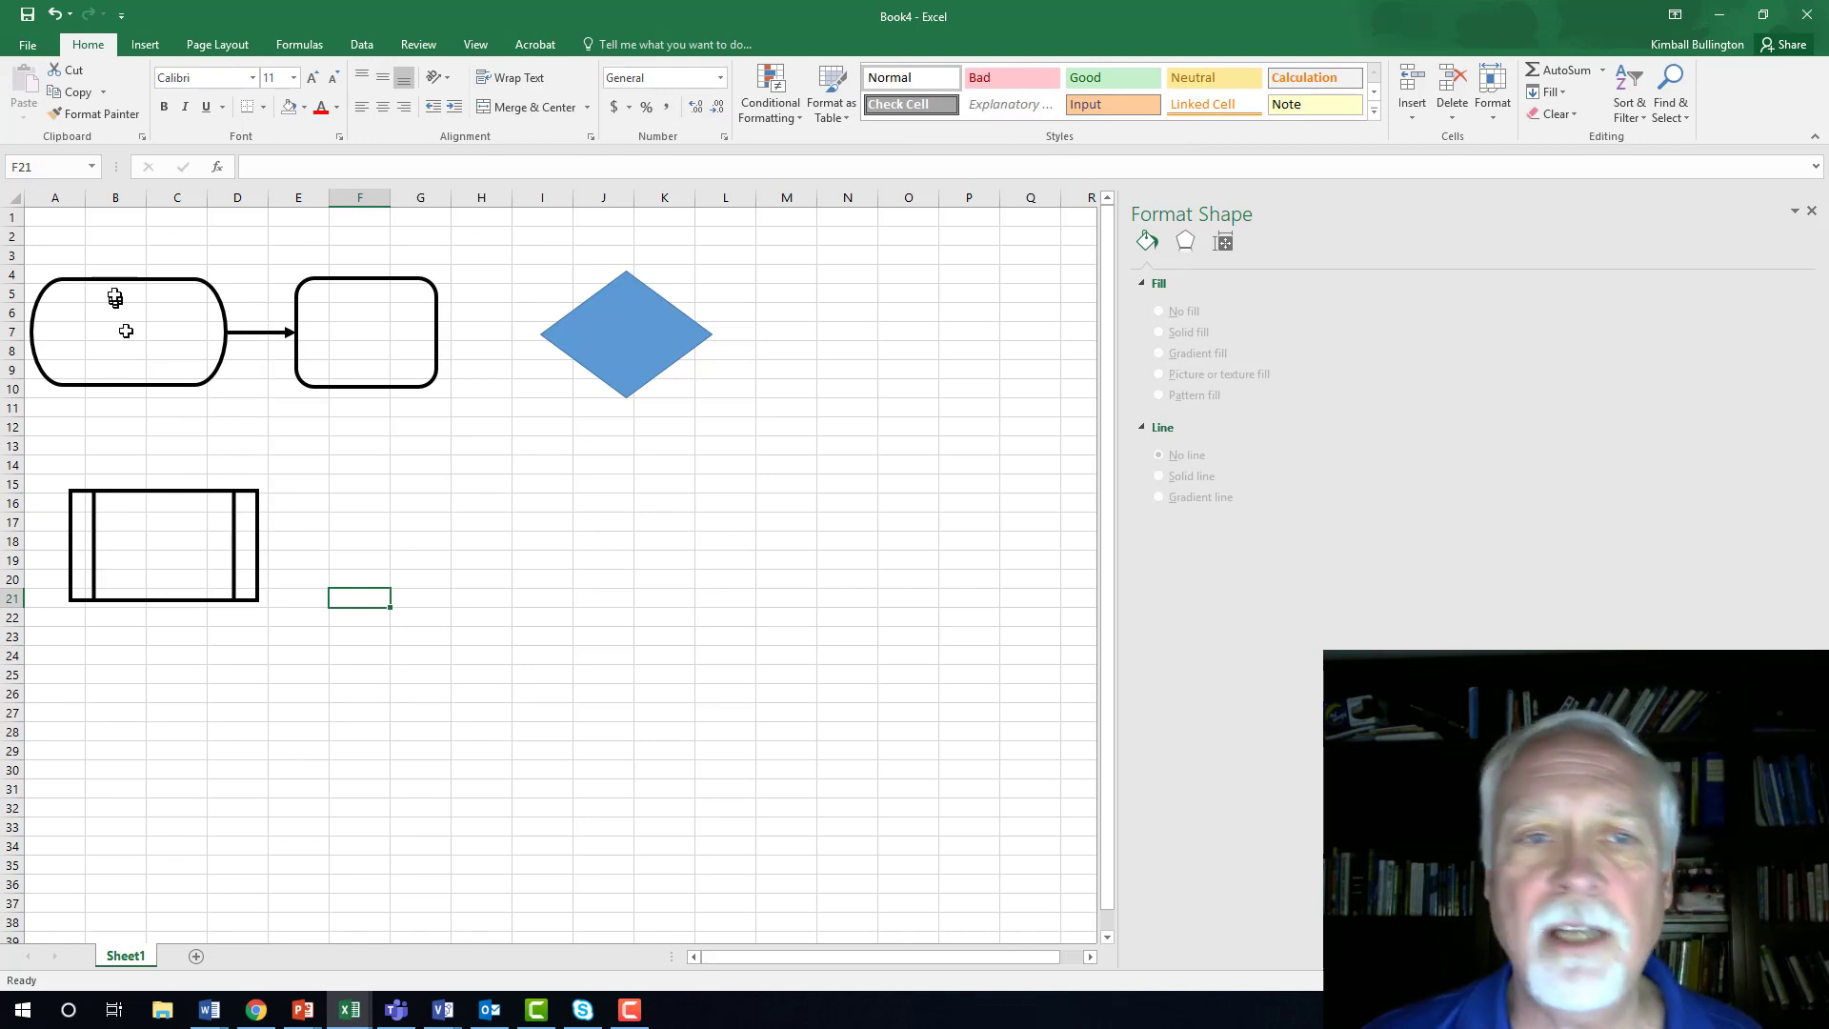
# Set the decision diamond to No fill with a thickened black outline.
pyautogui.click(638, 347)
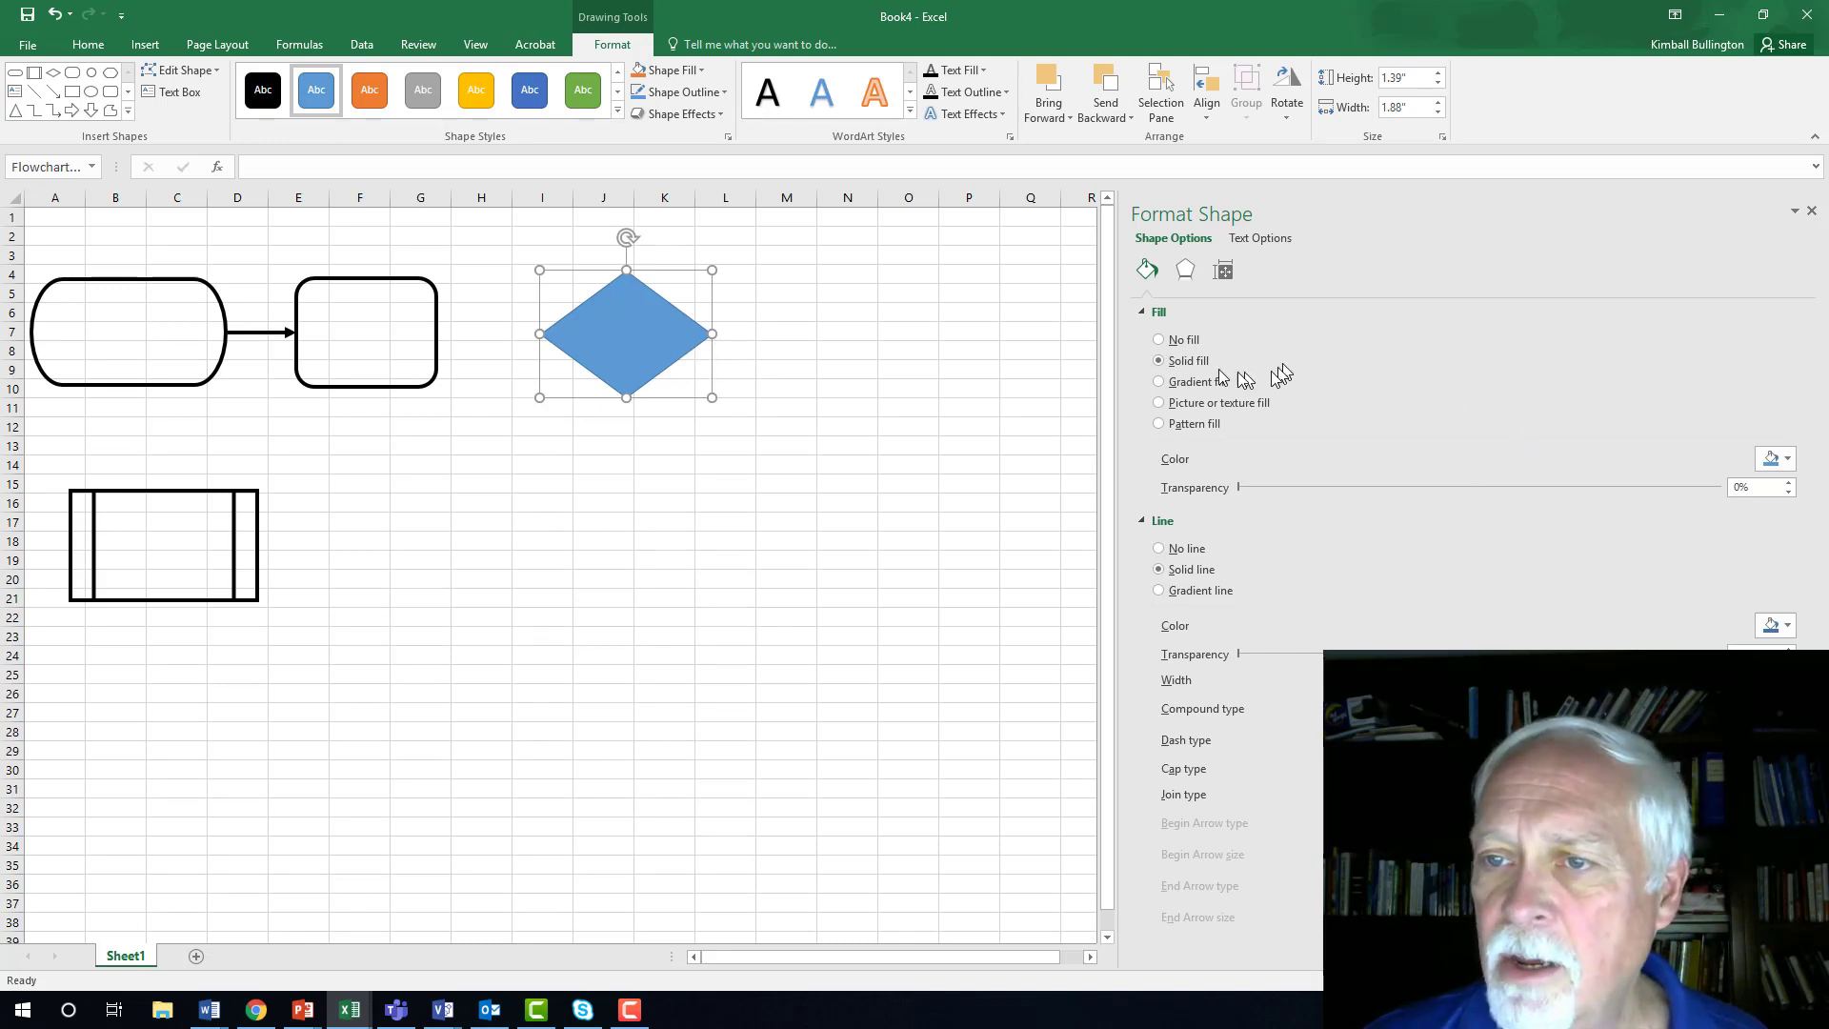
pyautogui.click(1161, 340)
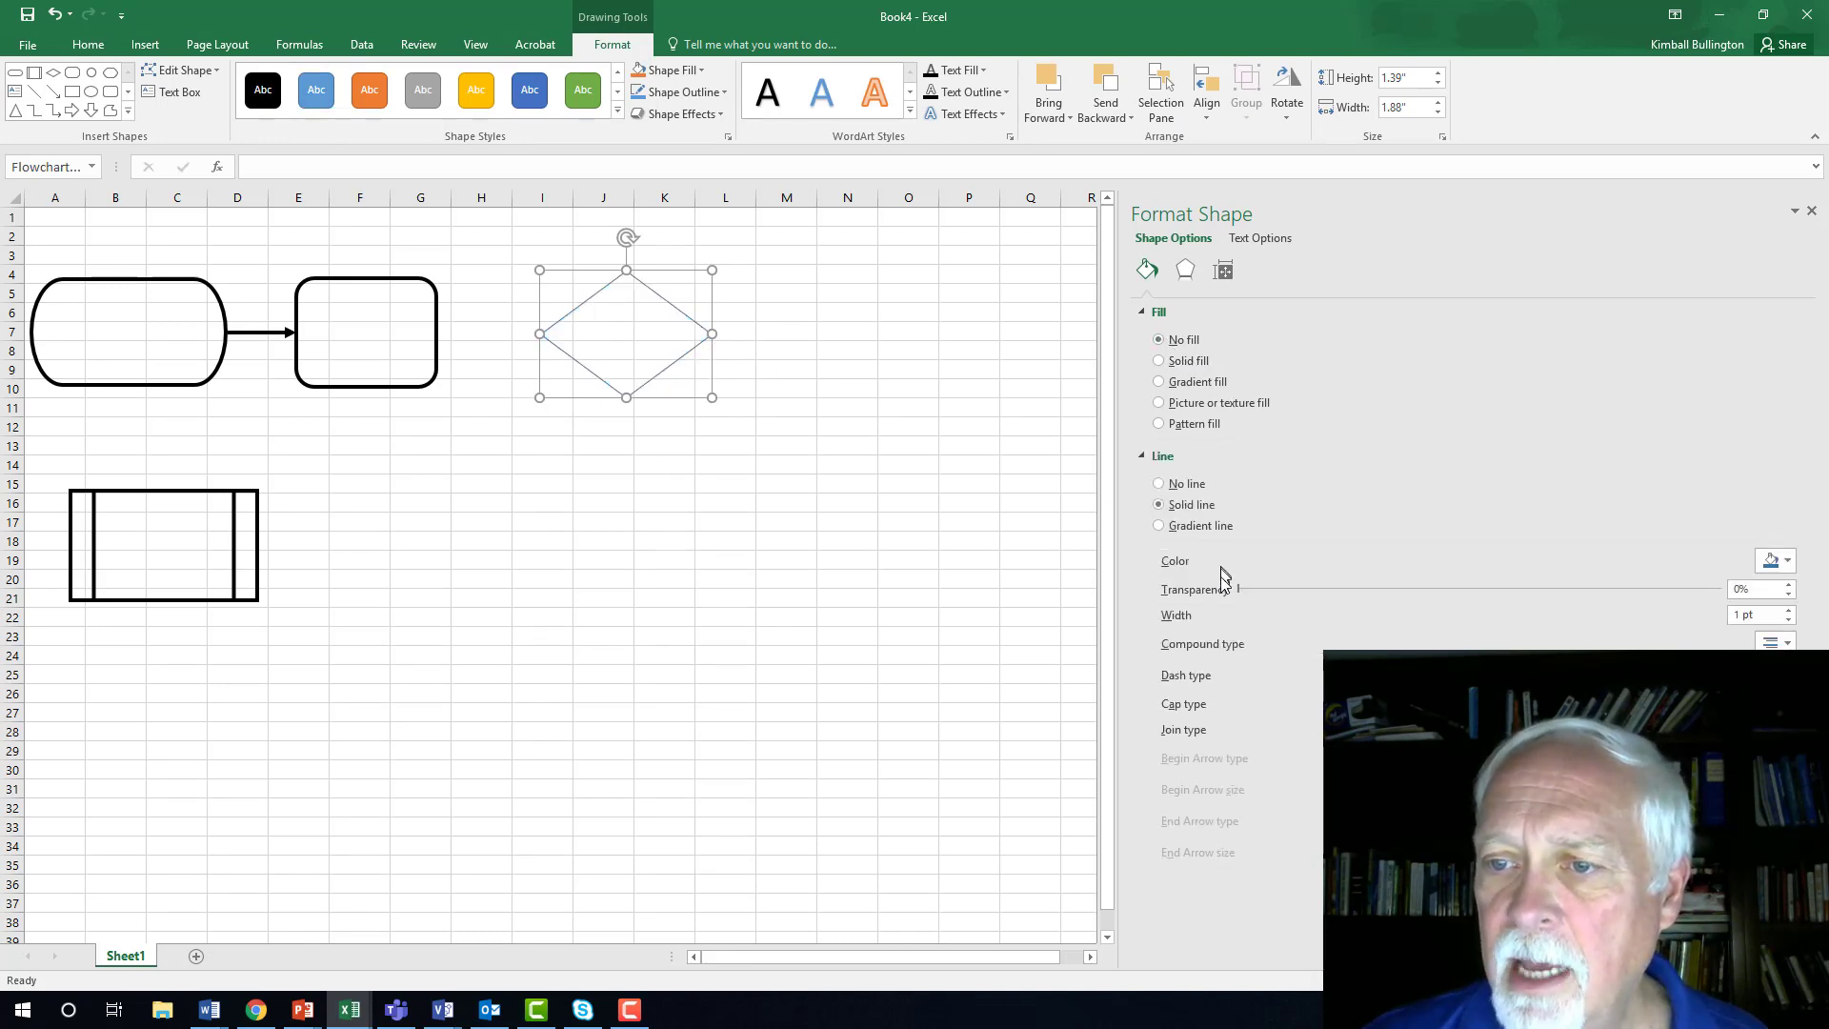
pyautogui.click(1780, 562)
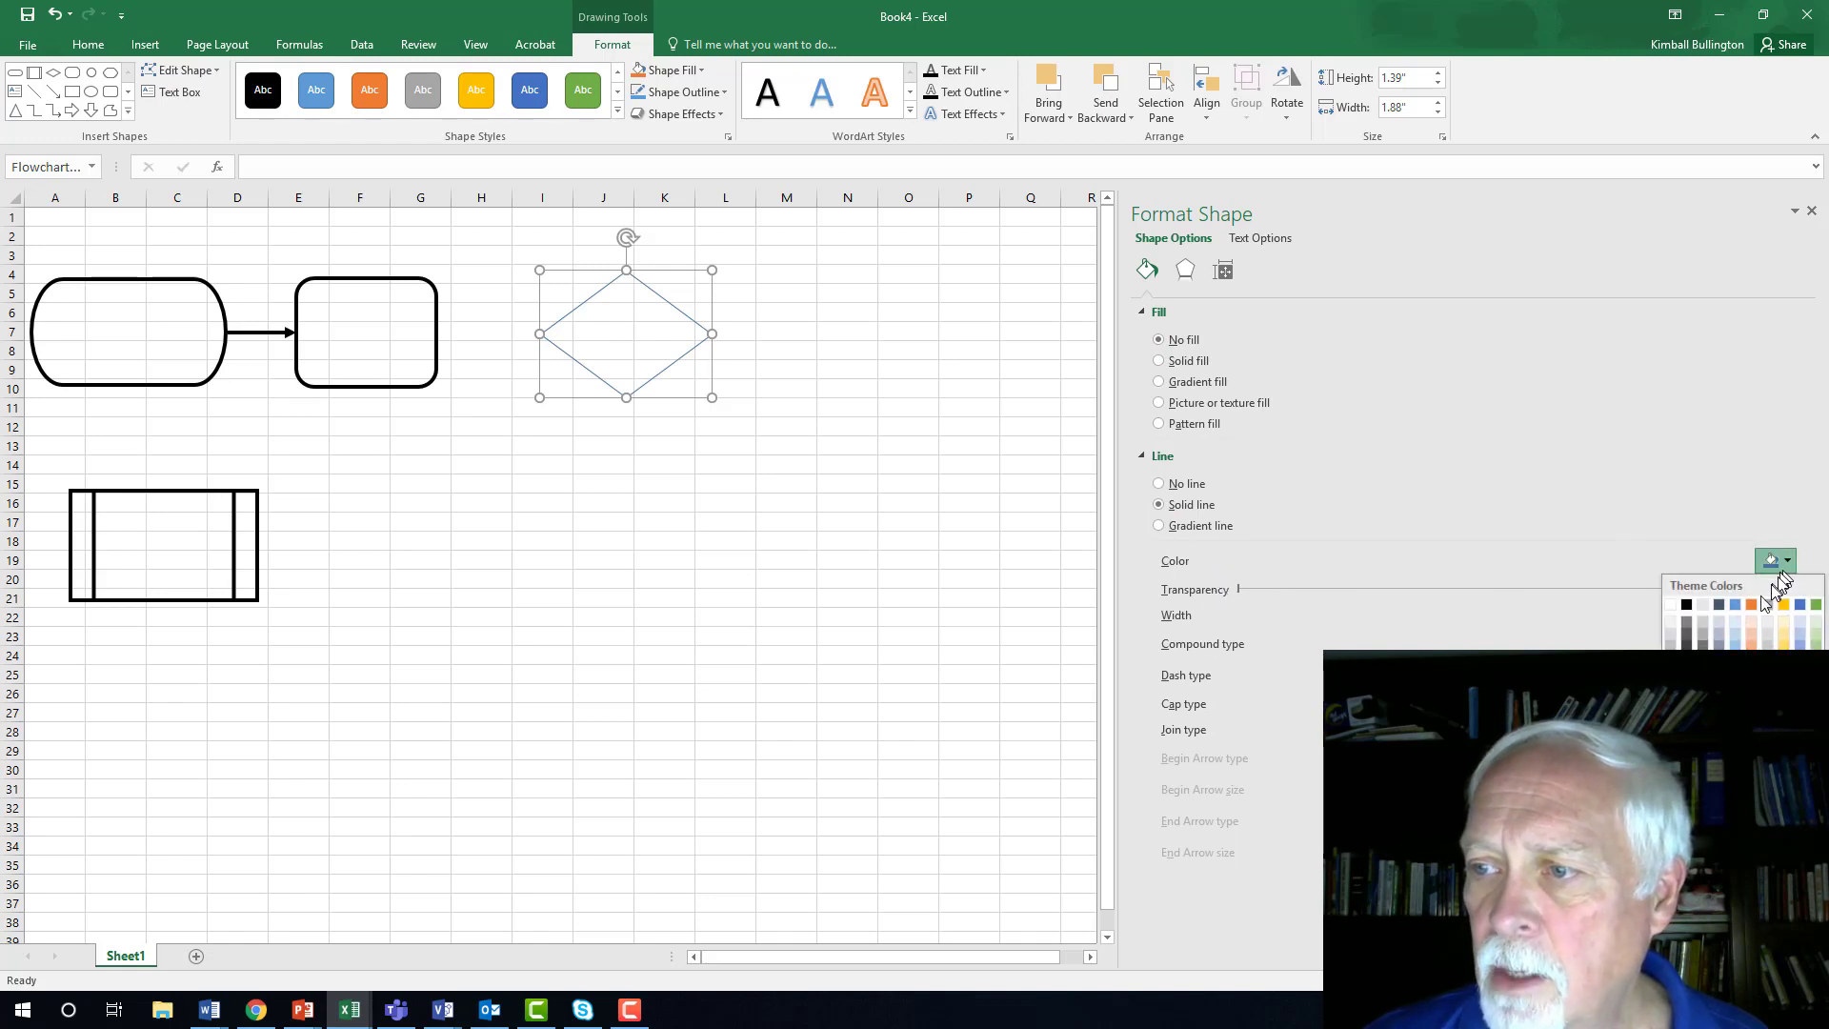
pyautogui.click(1685, 605)
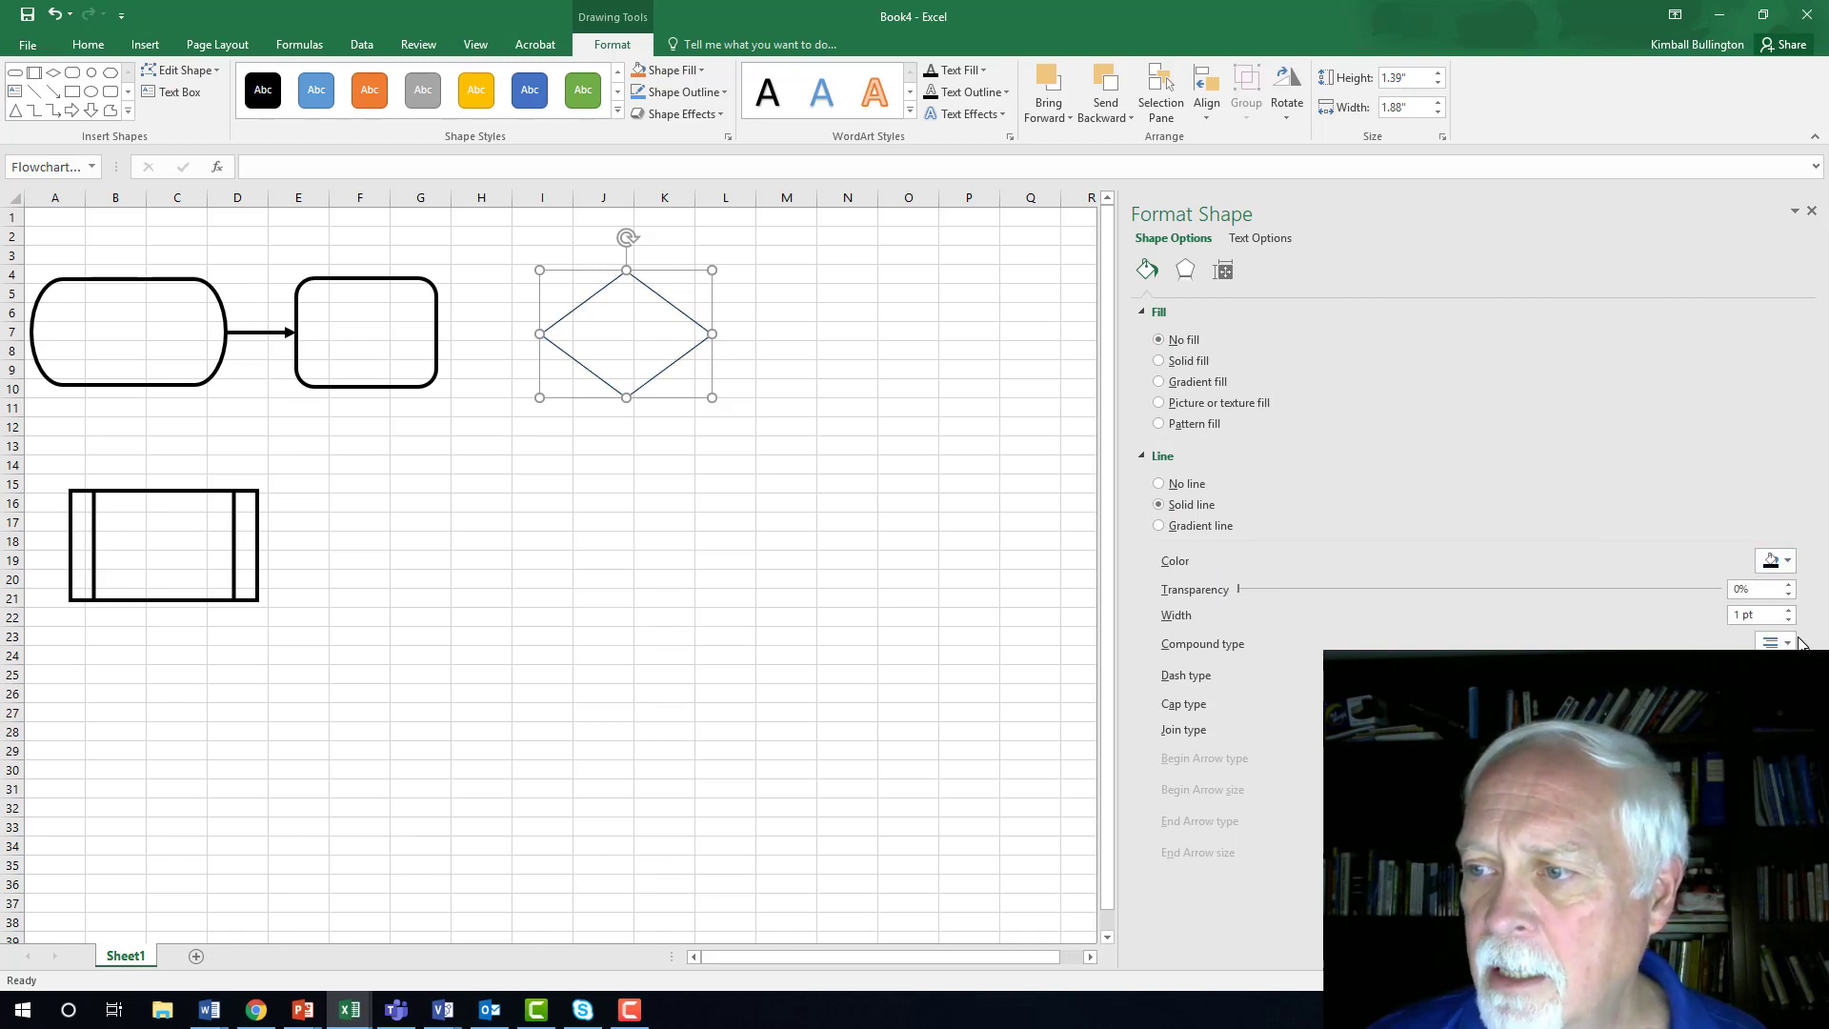
pyautogui.click(1789, 609)
pyautogui.click(1788, 611)
pyautogui.click(1789, 610)
pyautogui.click(1789, 610)
pyautogui.click(657, 579)
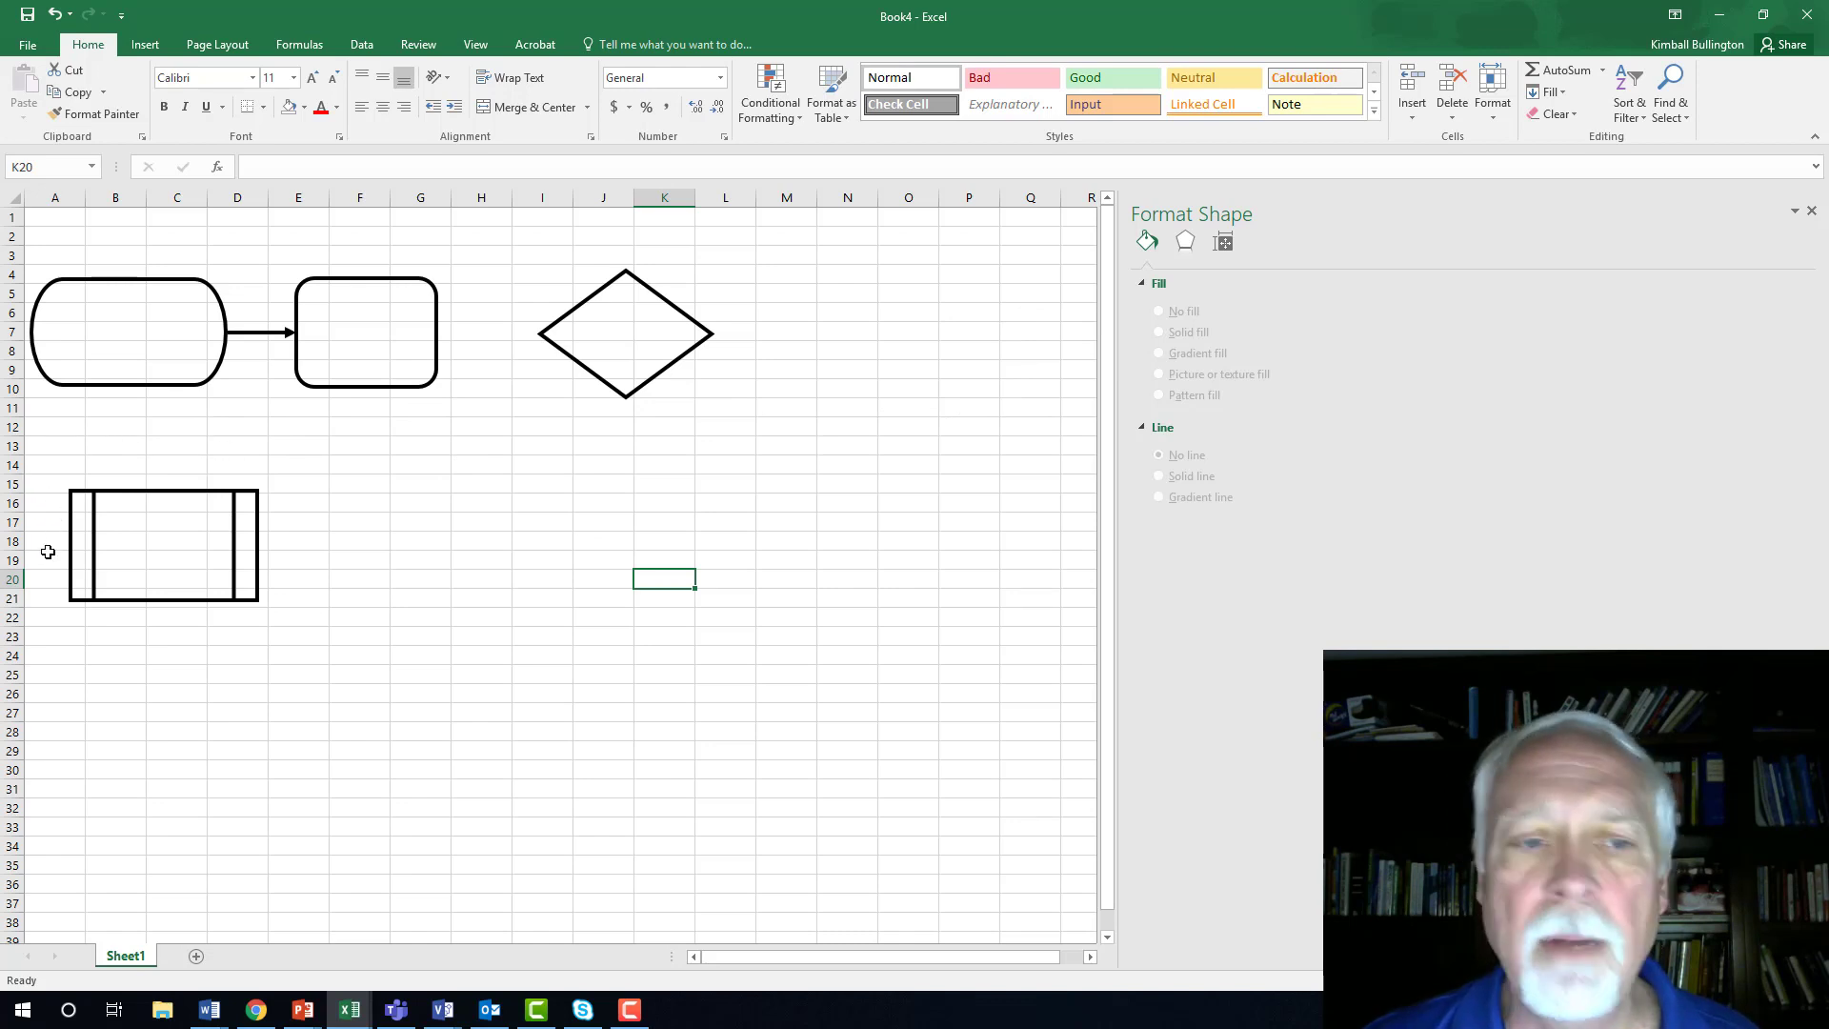
# Draw an elbow arrow connector from the diamond's right point to the predetermined-process shape.
pyautogui.click(144, 47)
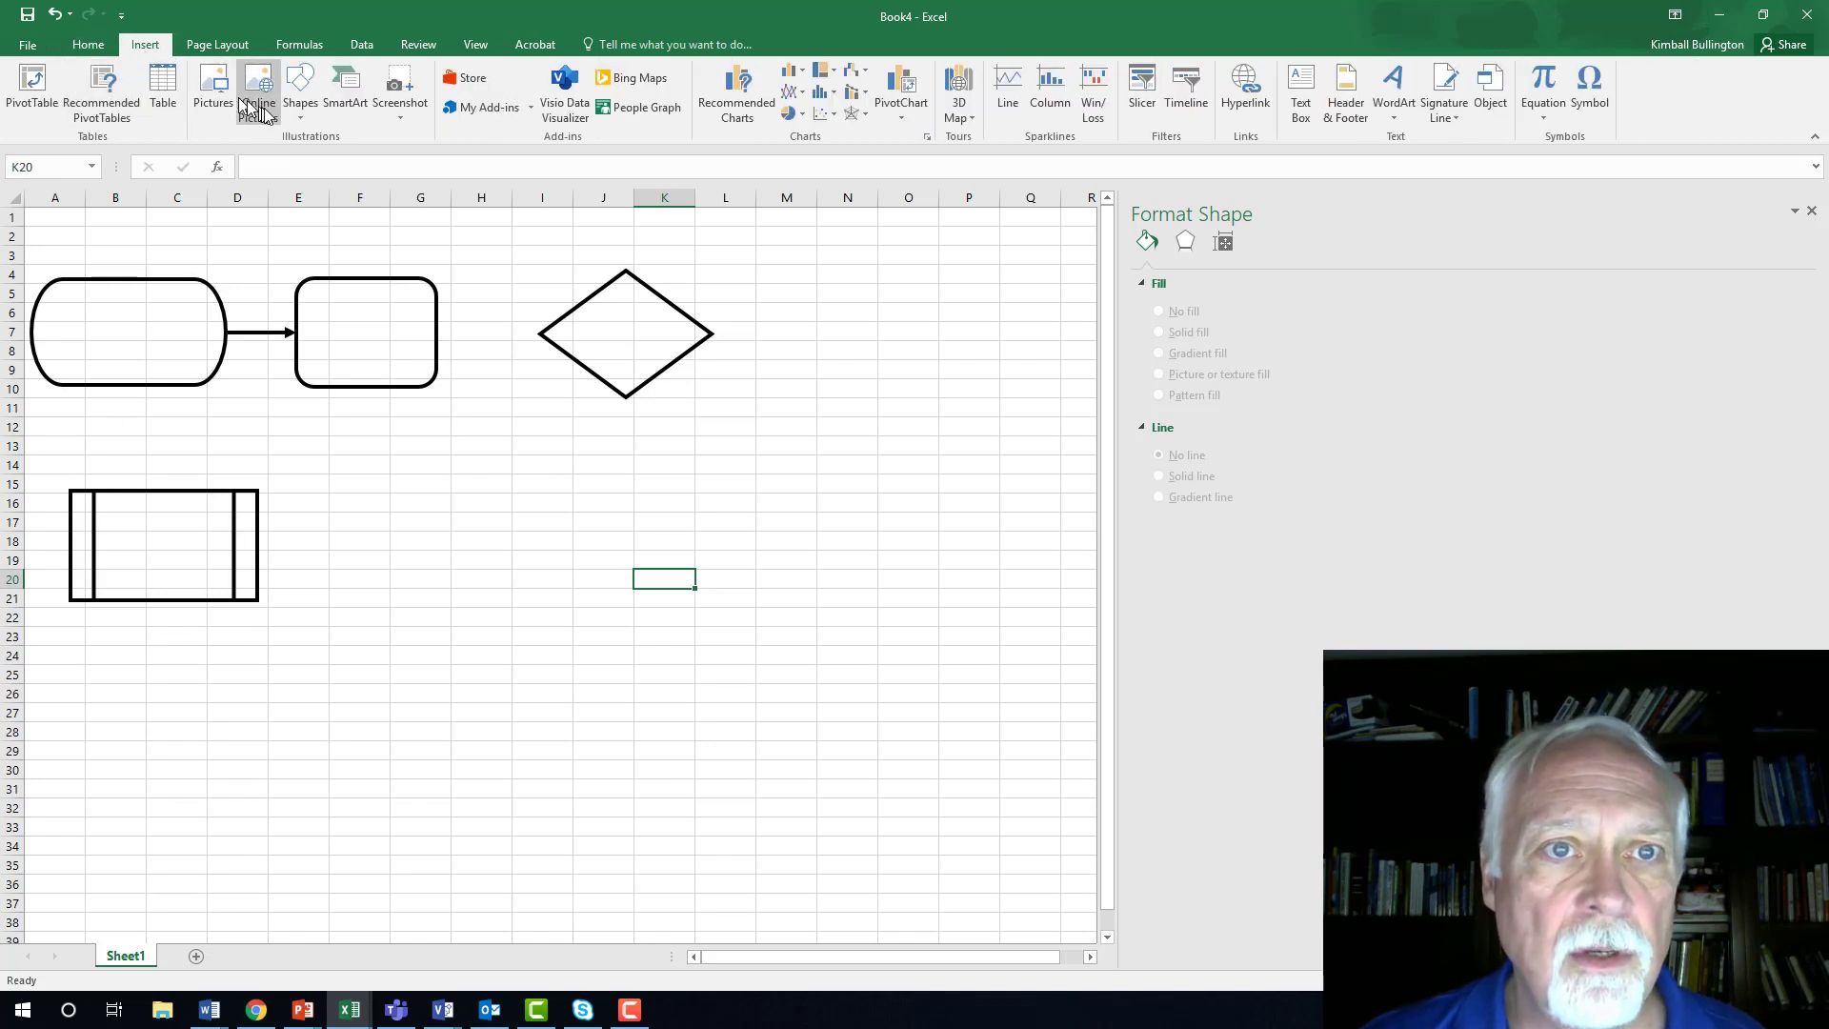
pyautogui.click(301, 119)
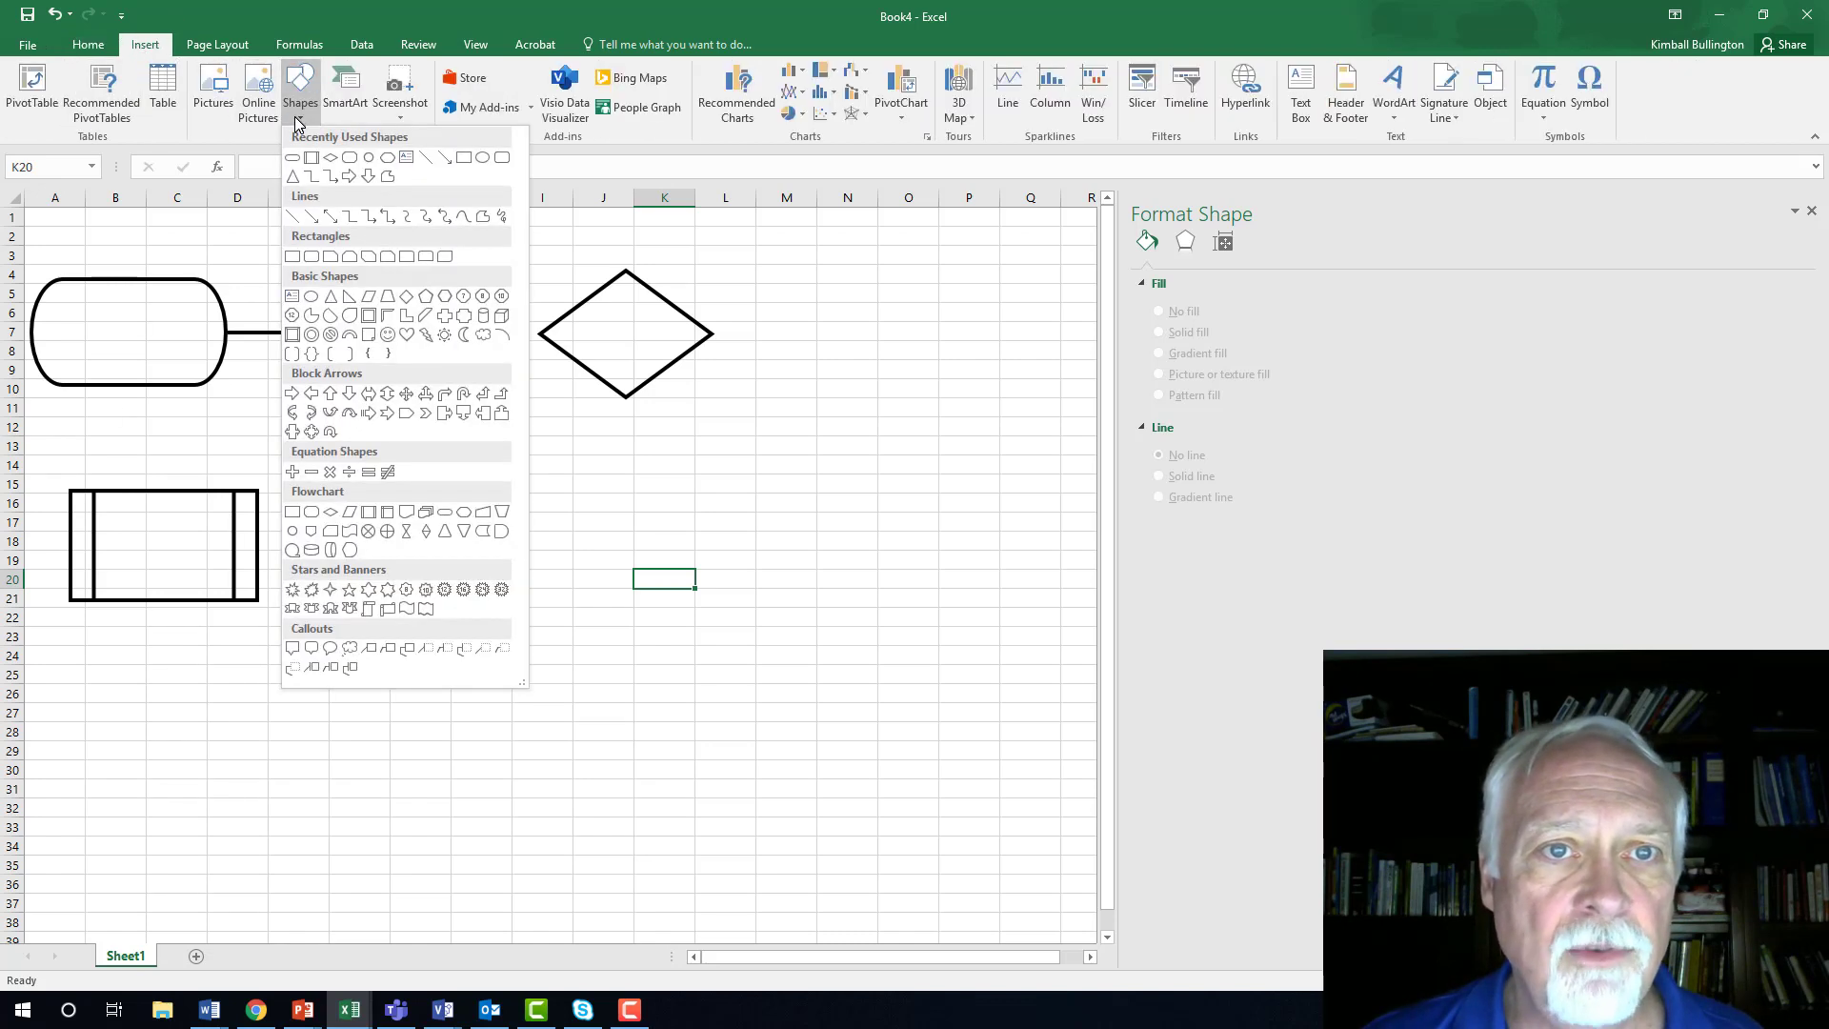
pyautogui.click(334, 178)
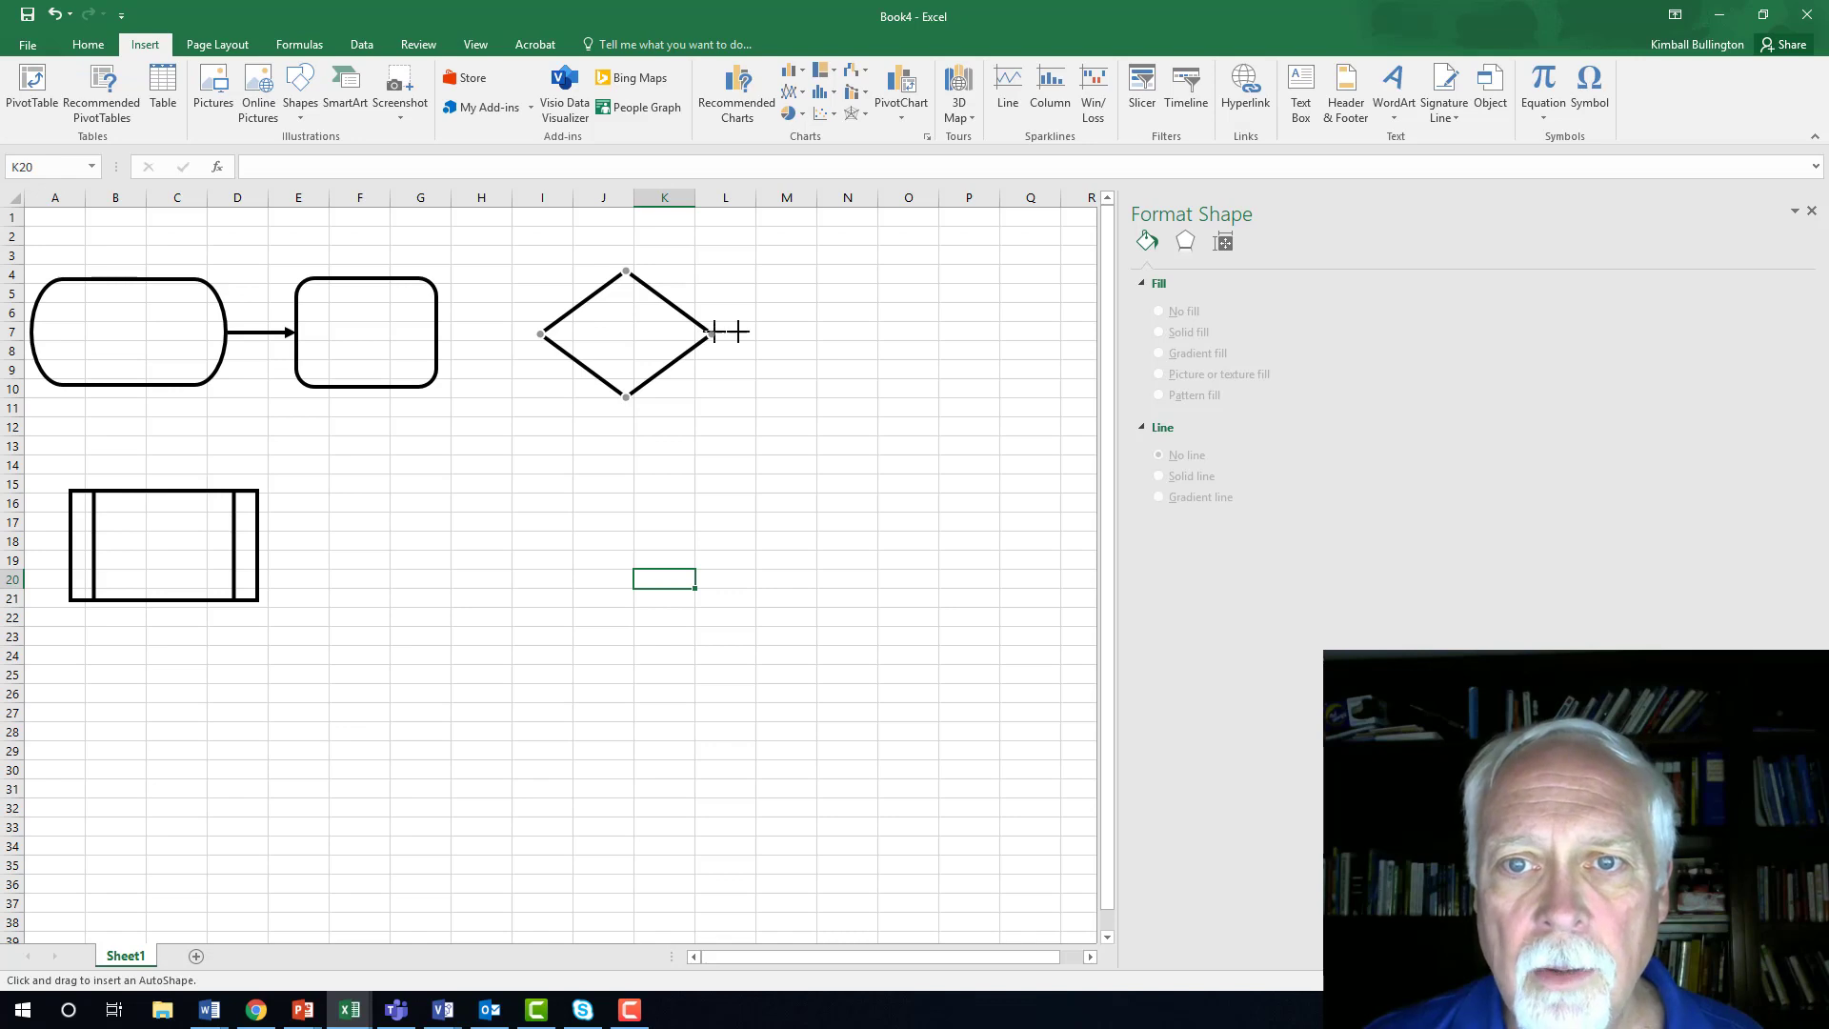
pyautogui.moveTo(712, 334)
pyautogui.mouseDown()
pyautogui.moveTo(837, 334)
pyautogui.moveTo(825, 457)
pyautogui.moveTo(647, 510)
pyautogui.moveTo(181, 453)
pyautogui.moveTo(43, 455)
pyautogui.moveTo(25, 510)
pyautogui.moveTo(65, 544)
pyautogui.mouseUp()
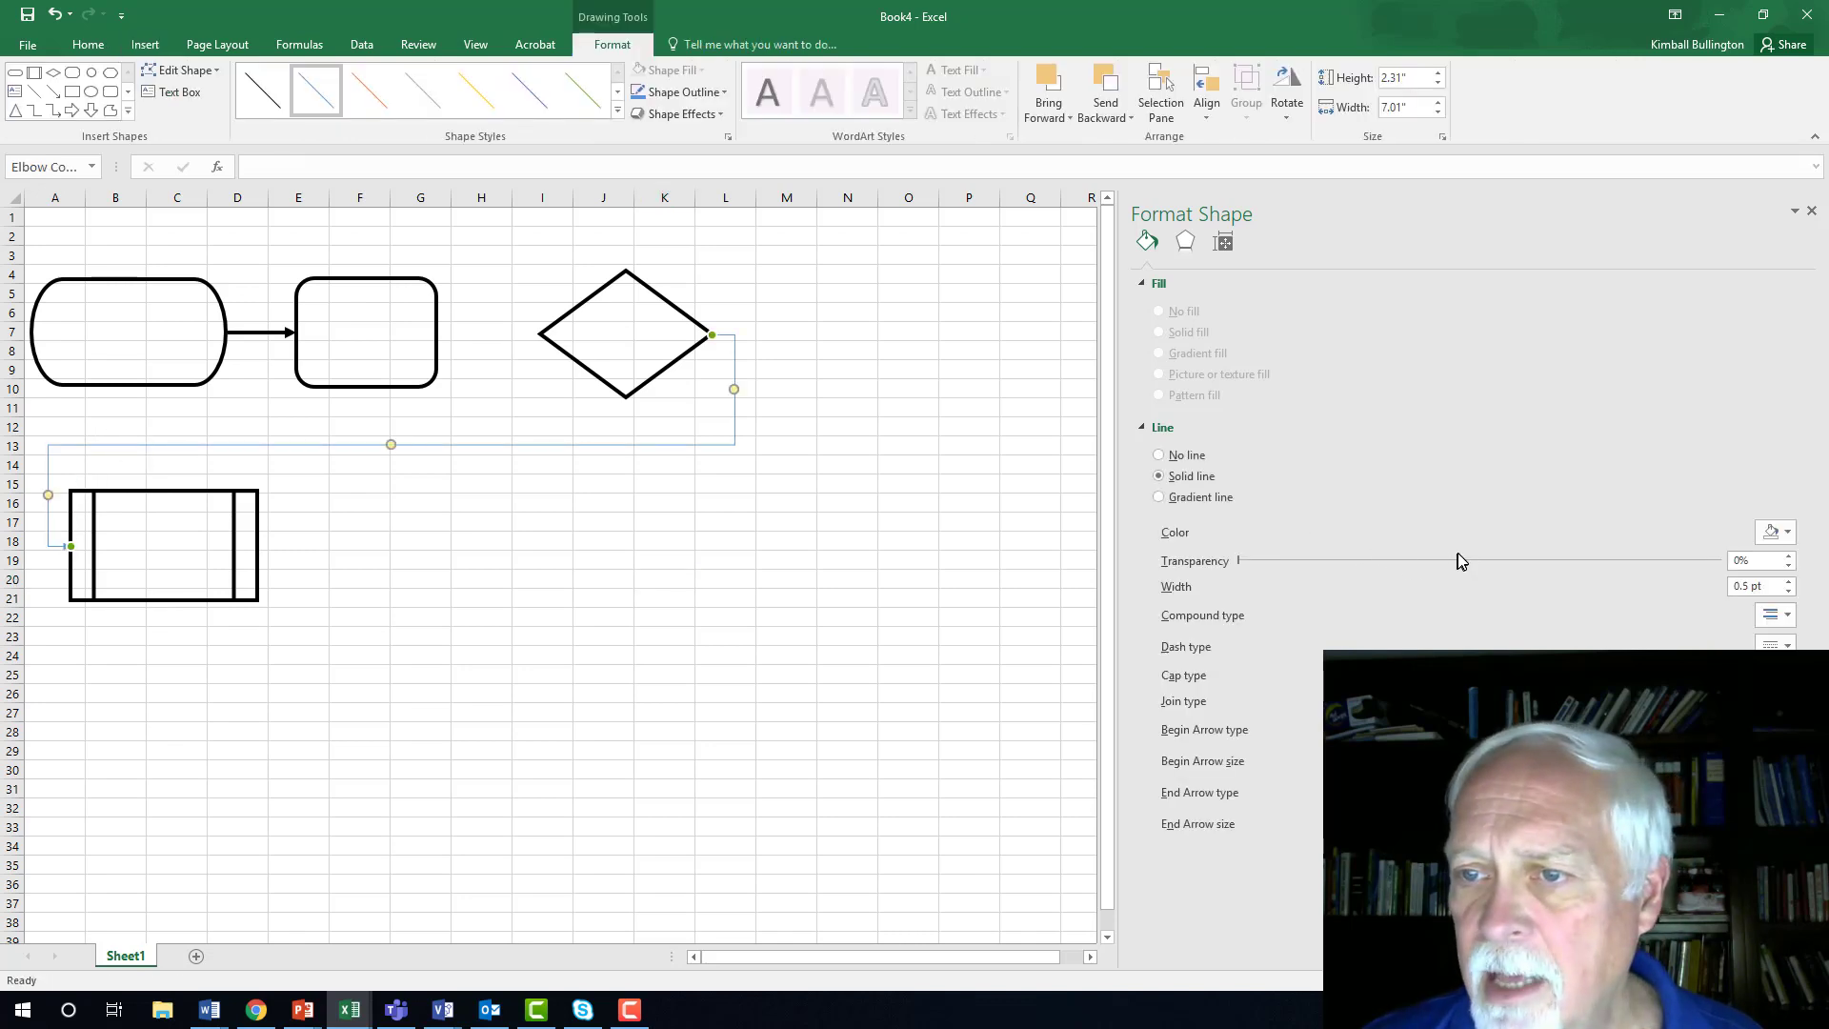
# Make the elbow connector line black at 3 pt.
pyautogui.click(1774, 532)
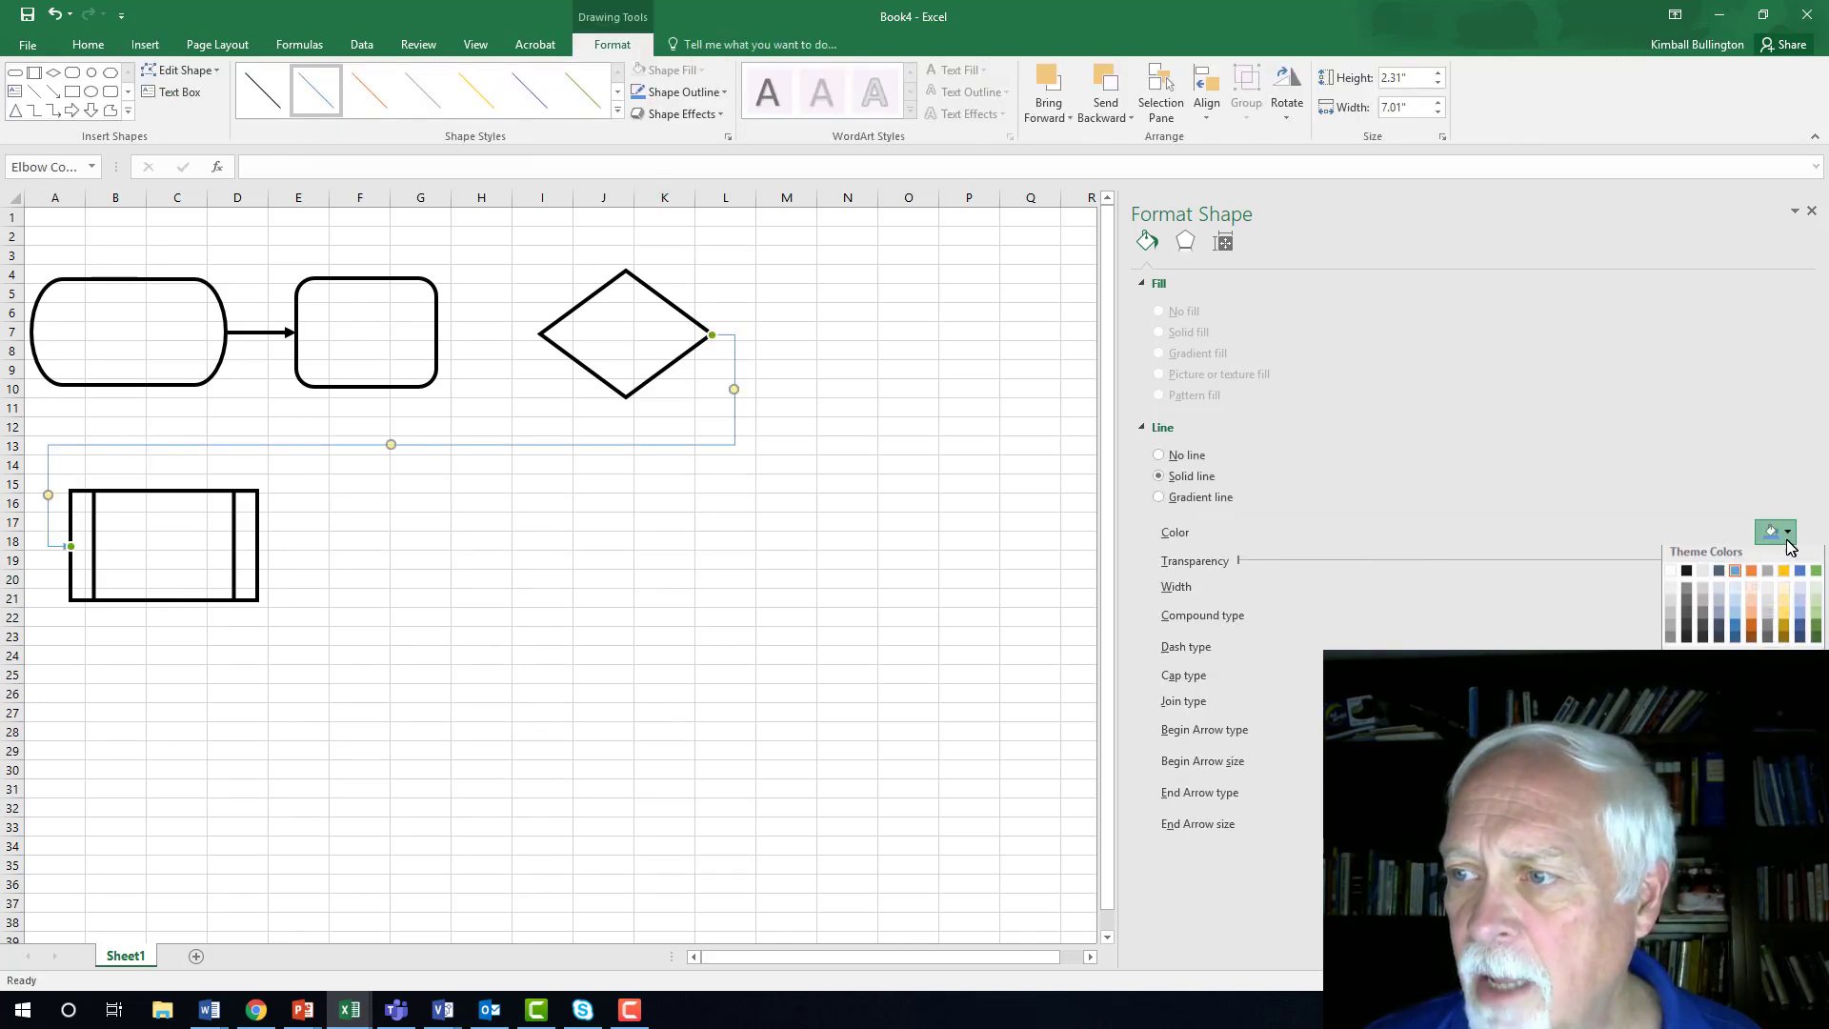
pyautogui.click(1720, 577)
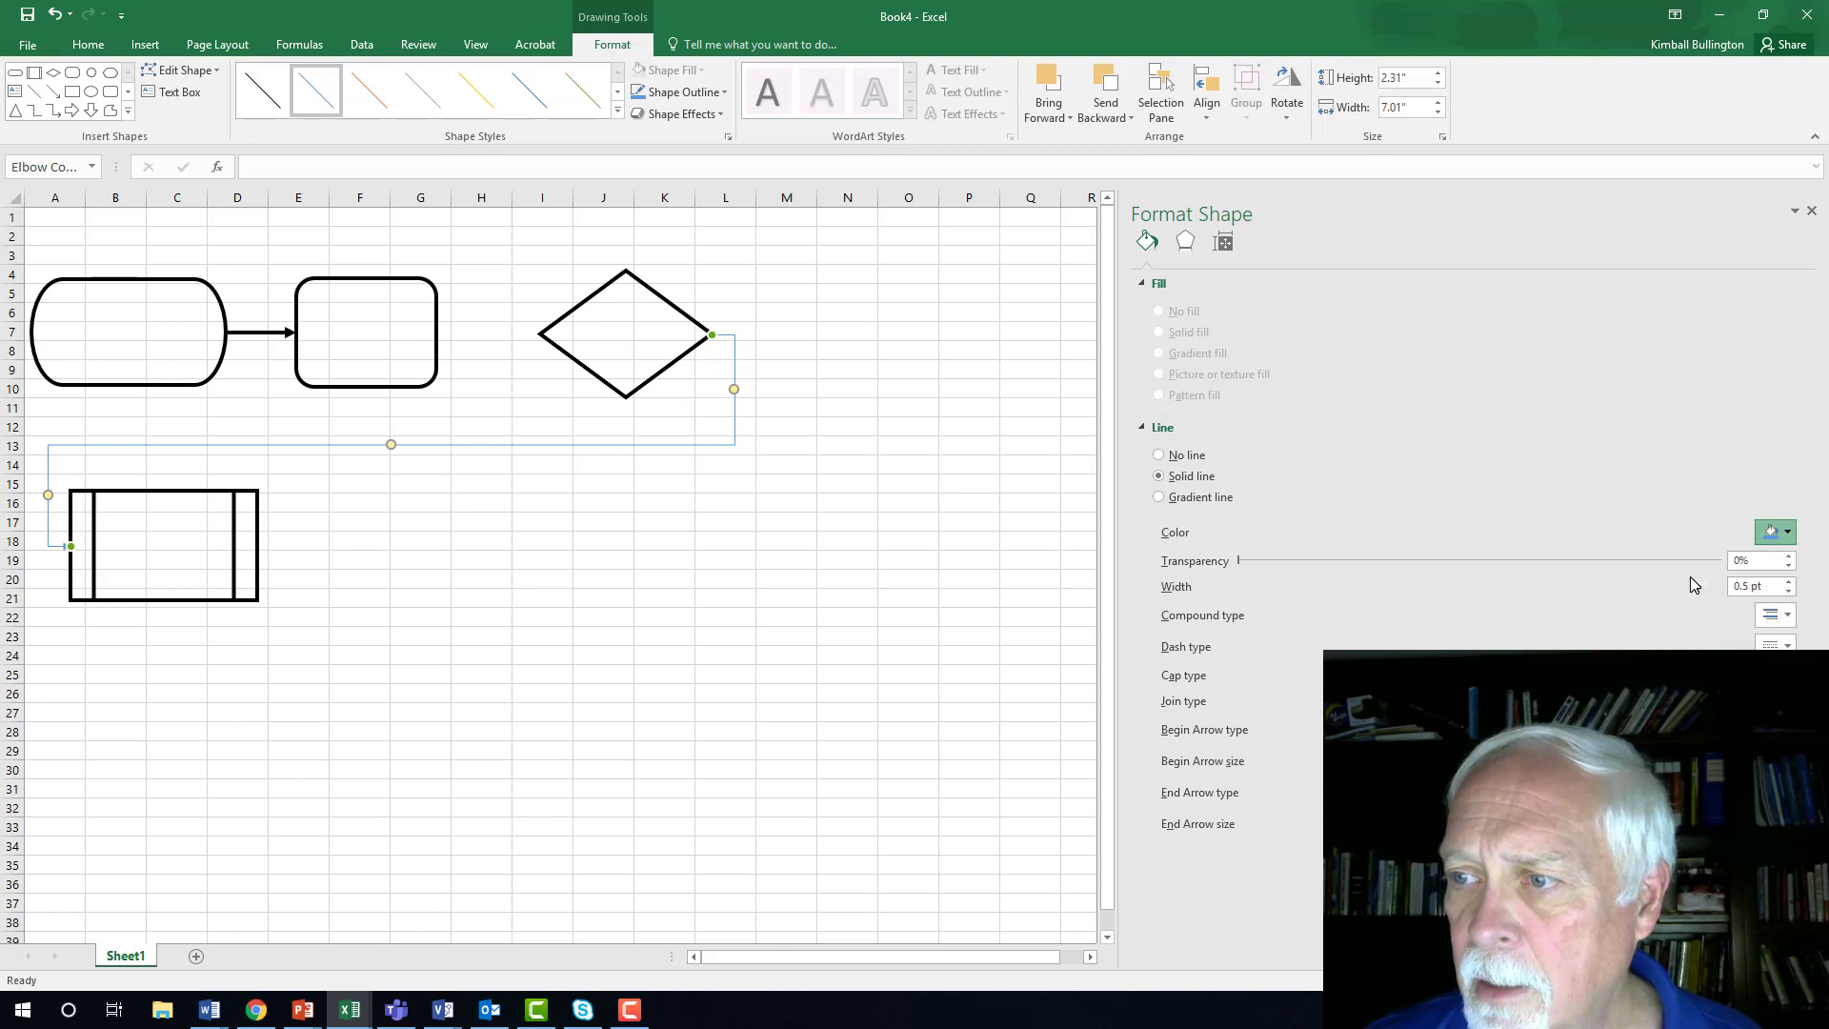
pyautogui.click(1791, 582)
pyautogui.click(1791, 582)
pyautogui.click(1790, 582)
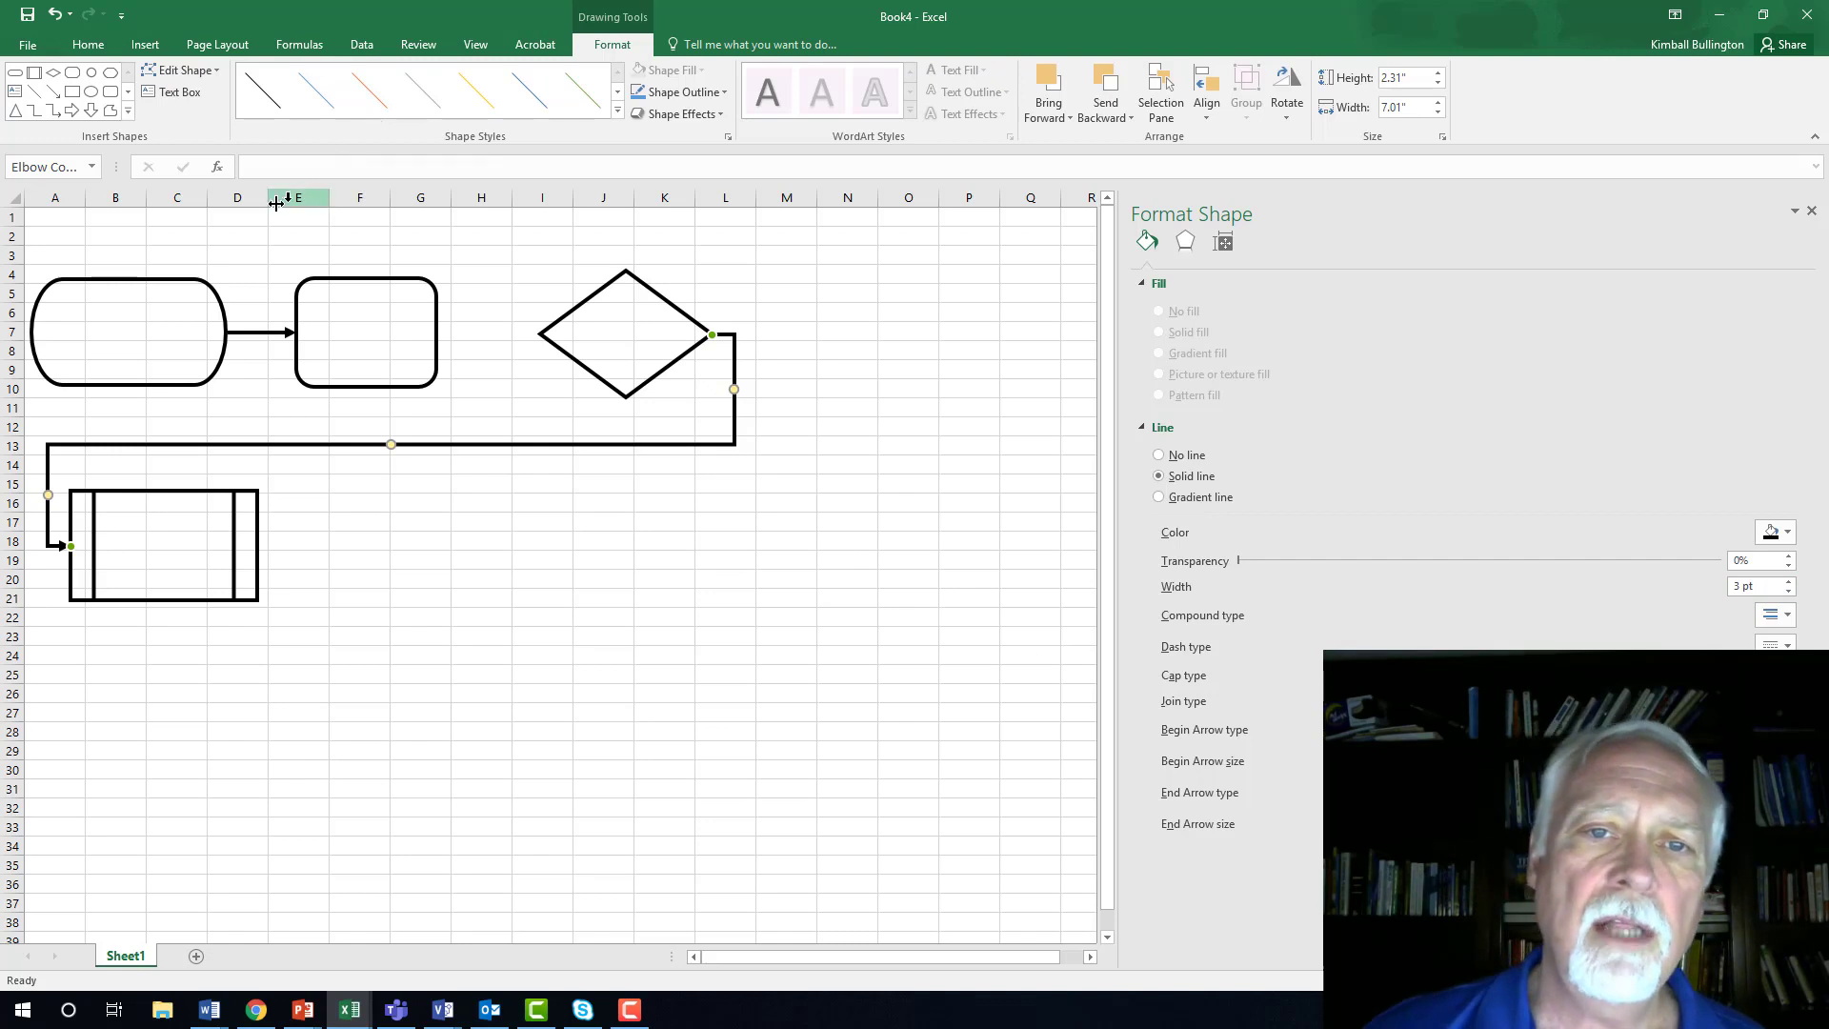
pyautogui.click(255, 333)
# Copy the straight arrow, paste it at cell H8, and attach it between process box and diamond.
pyautogui.rightClick(255, 334)
pyautogui.click(299, 371)
pyautogui.moveTo(481, 426); pyautogui.dragTo(476, 401)
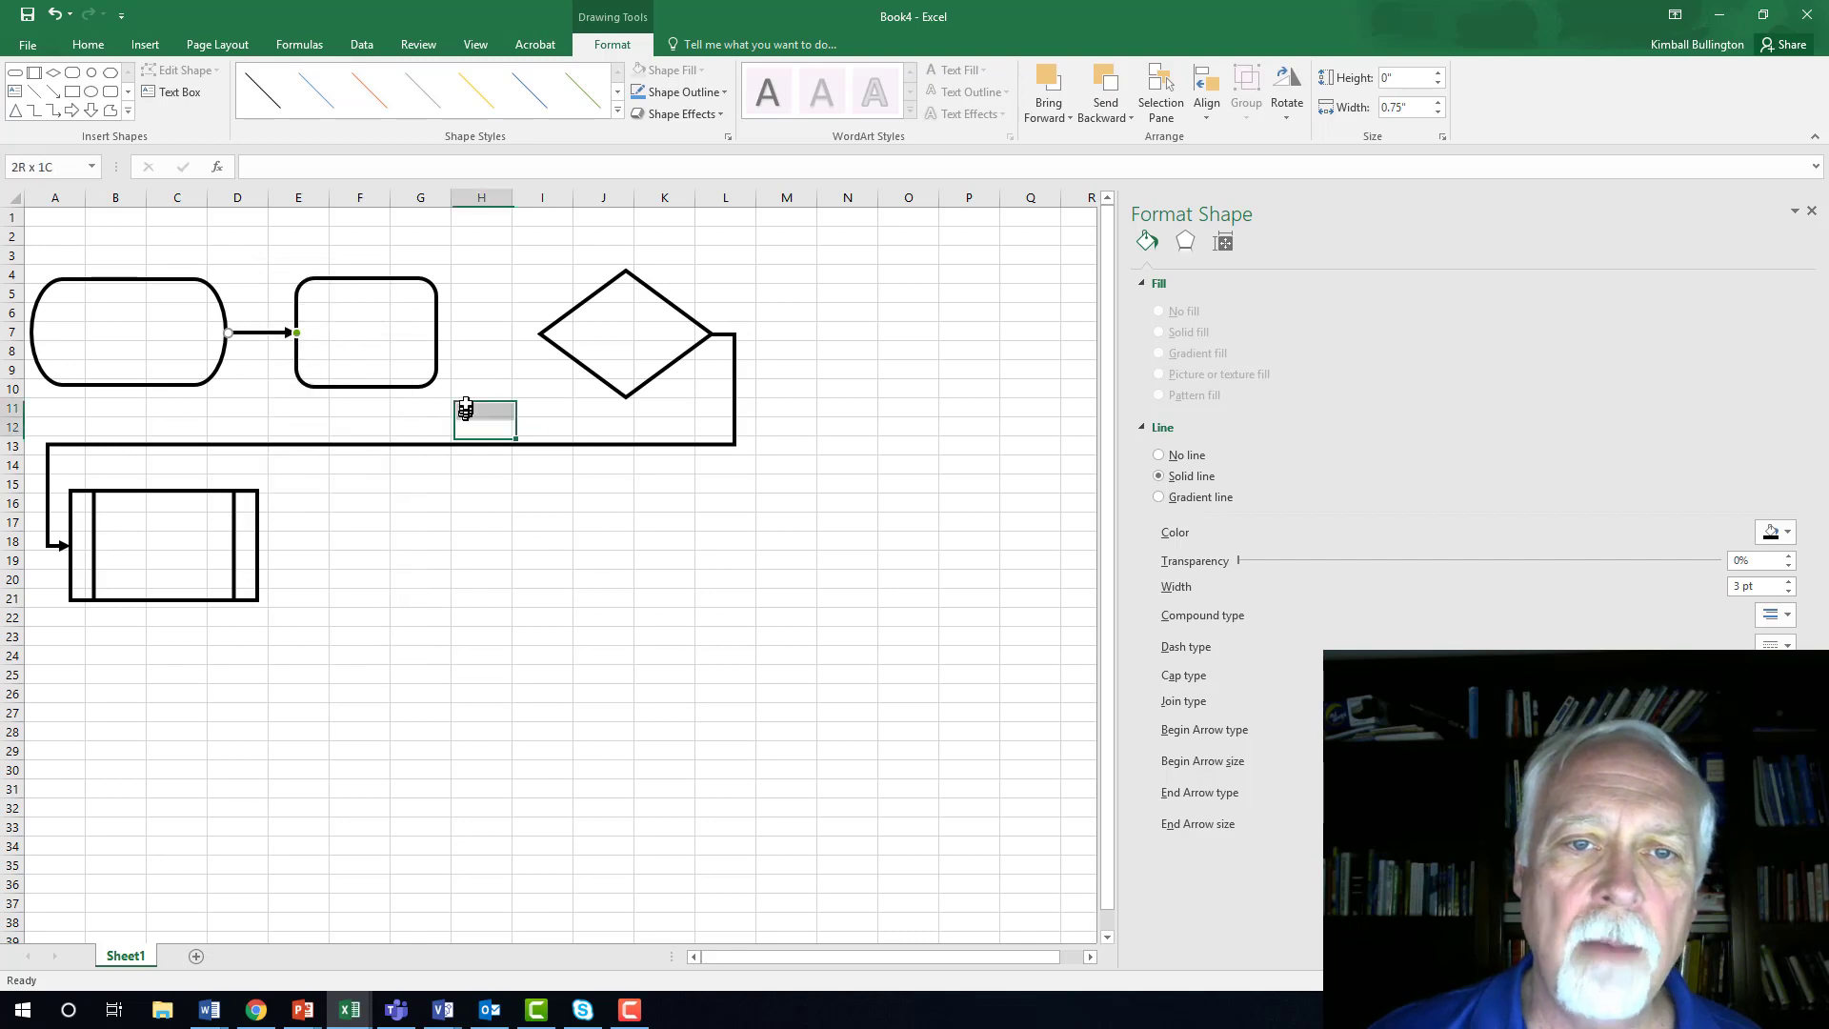
pyautogui.click(496, 349)
pyautogui.rightClick(497, 350)
pyautogui.click(538, 434)
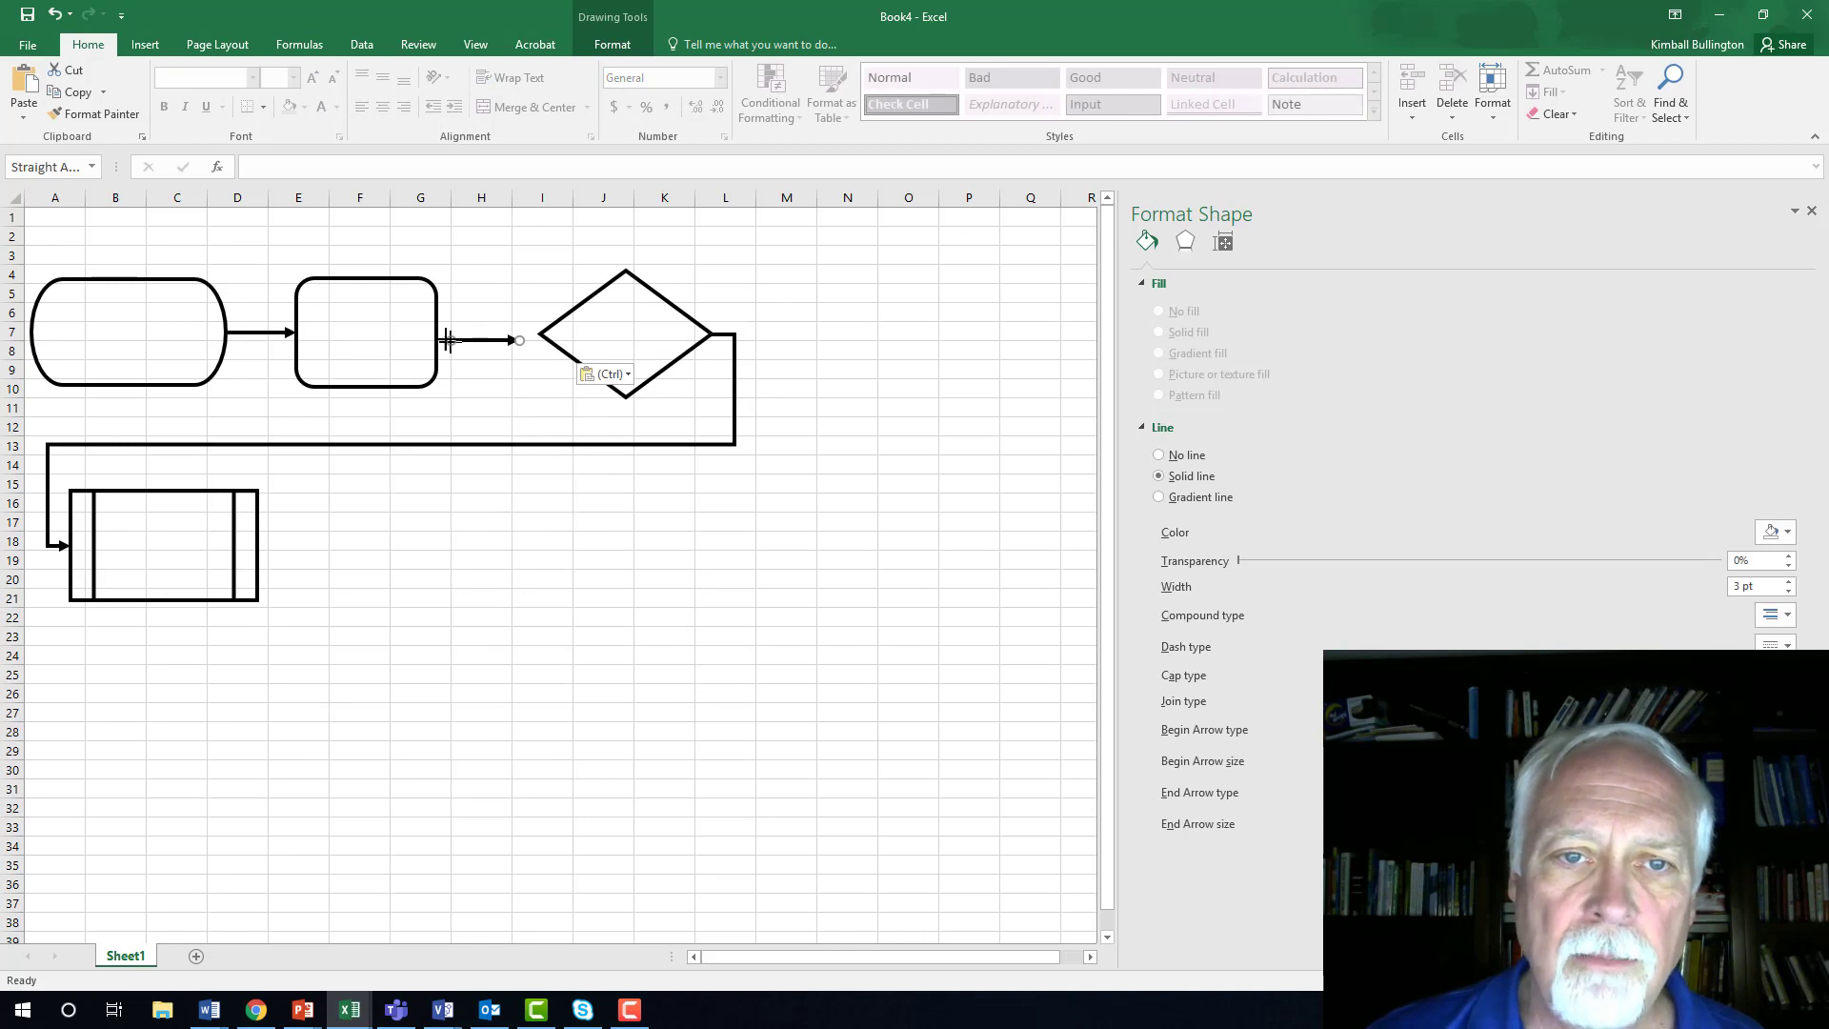
pyautogui.moveTo(446, 340); pyautogui.dragTo(539, 334)
pyautogui.click(885, 425)
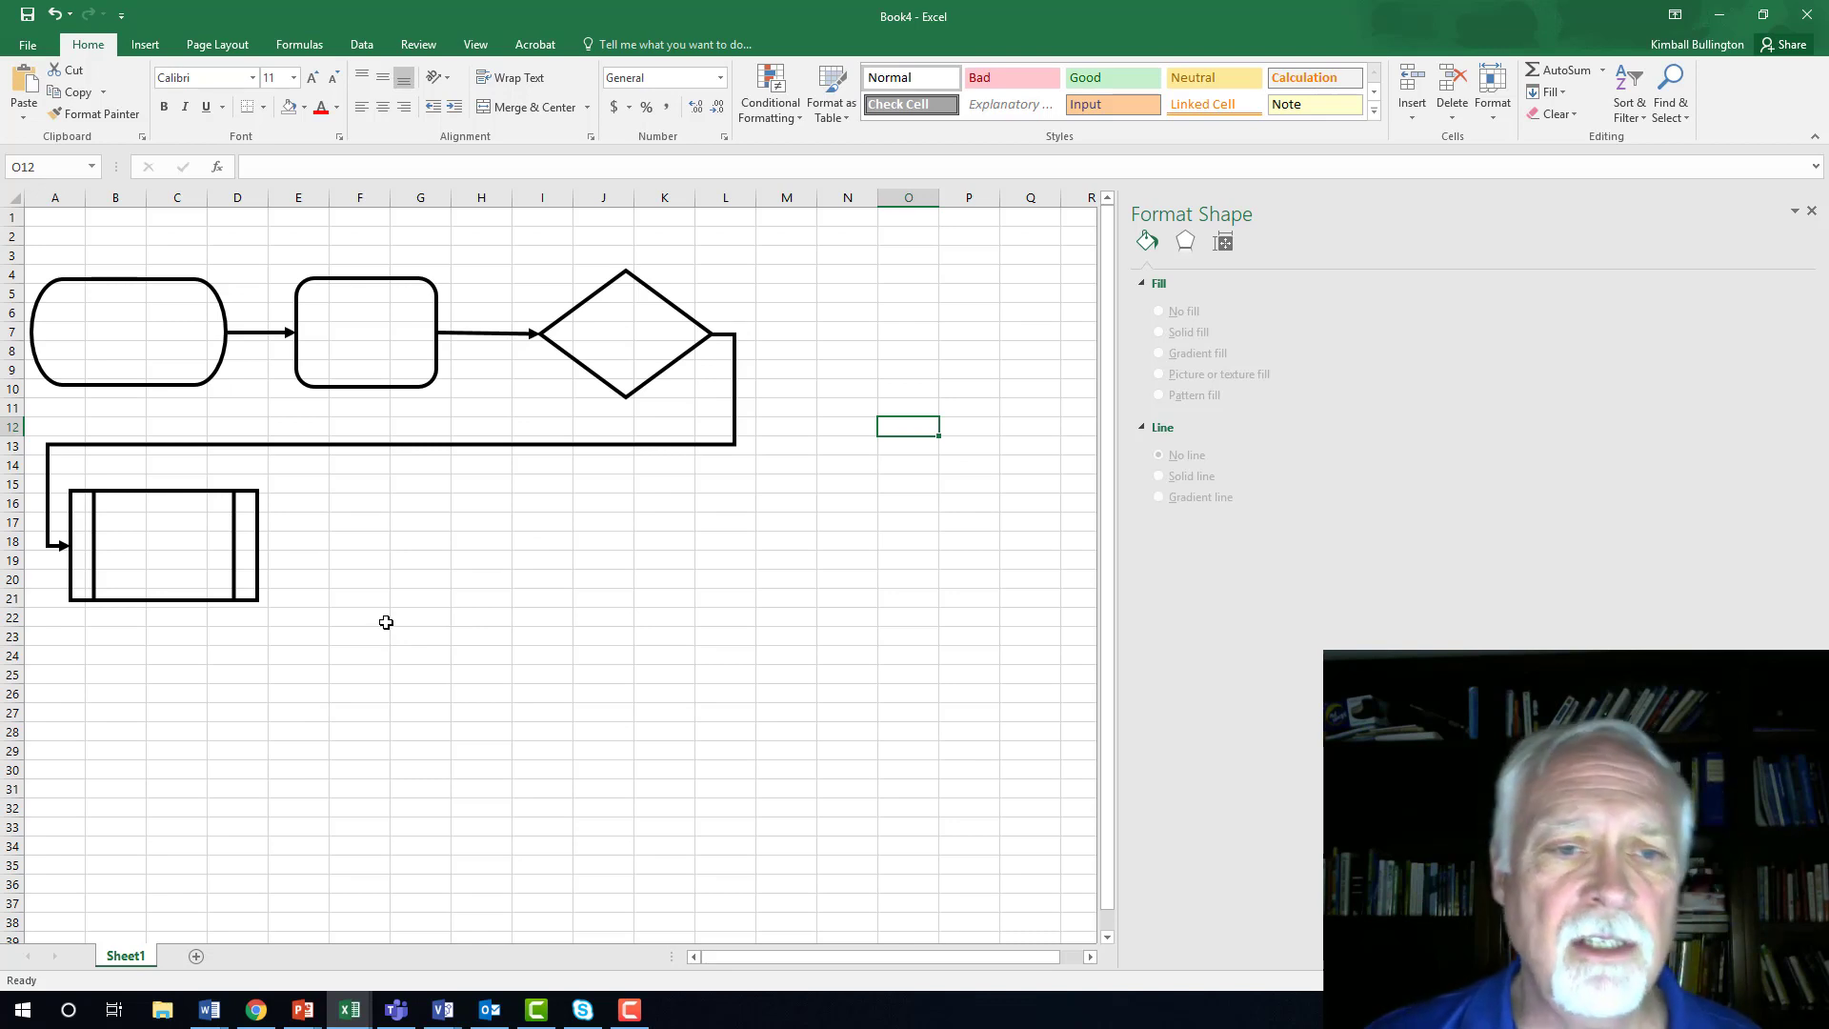
# Draw a Flowchart: Document shape to the right of the predetermined process.
pyautogui.click(147, 45)
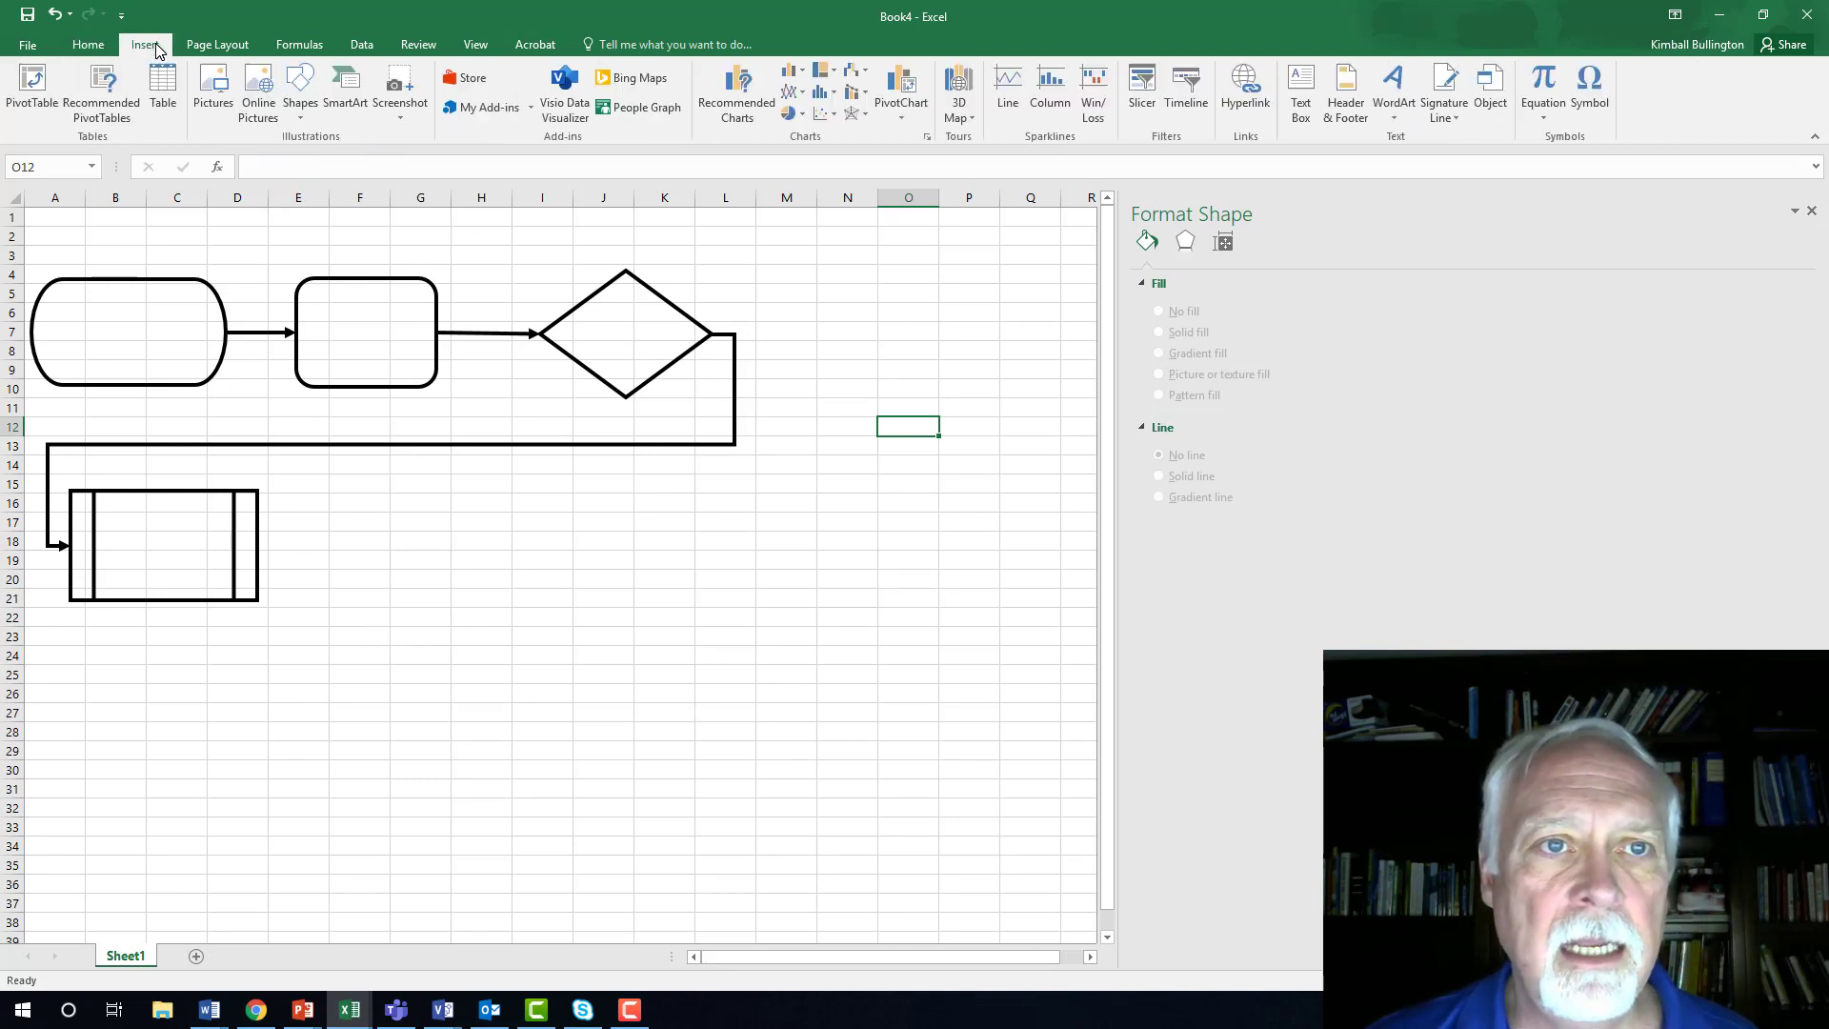
pyautogui.click(301, 115)
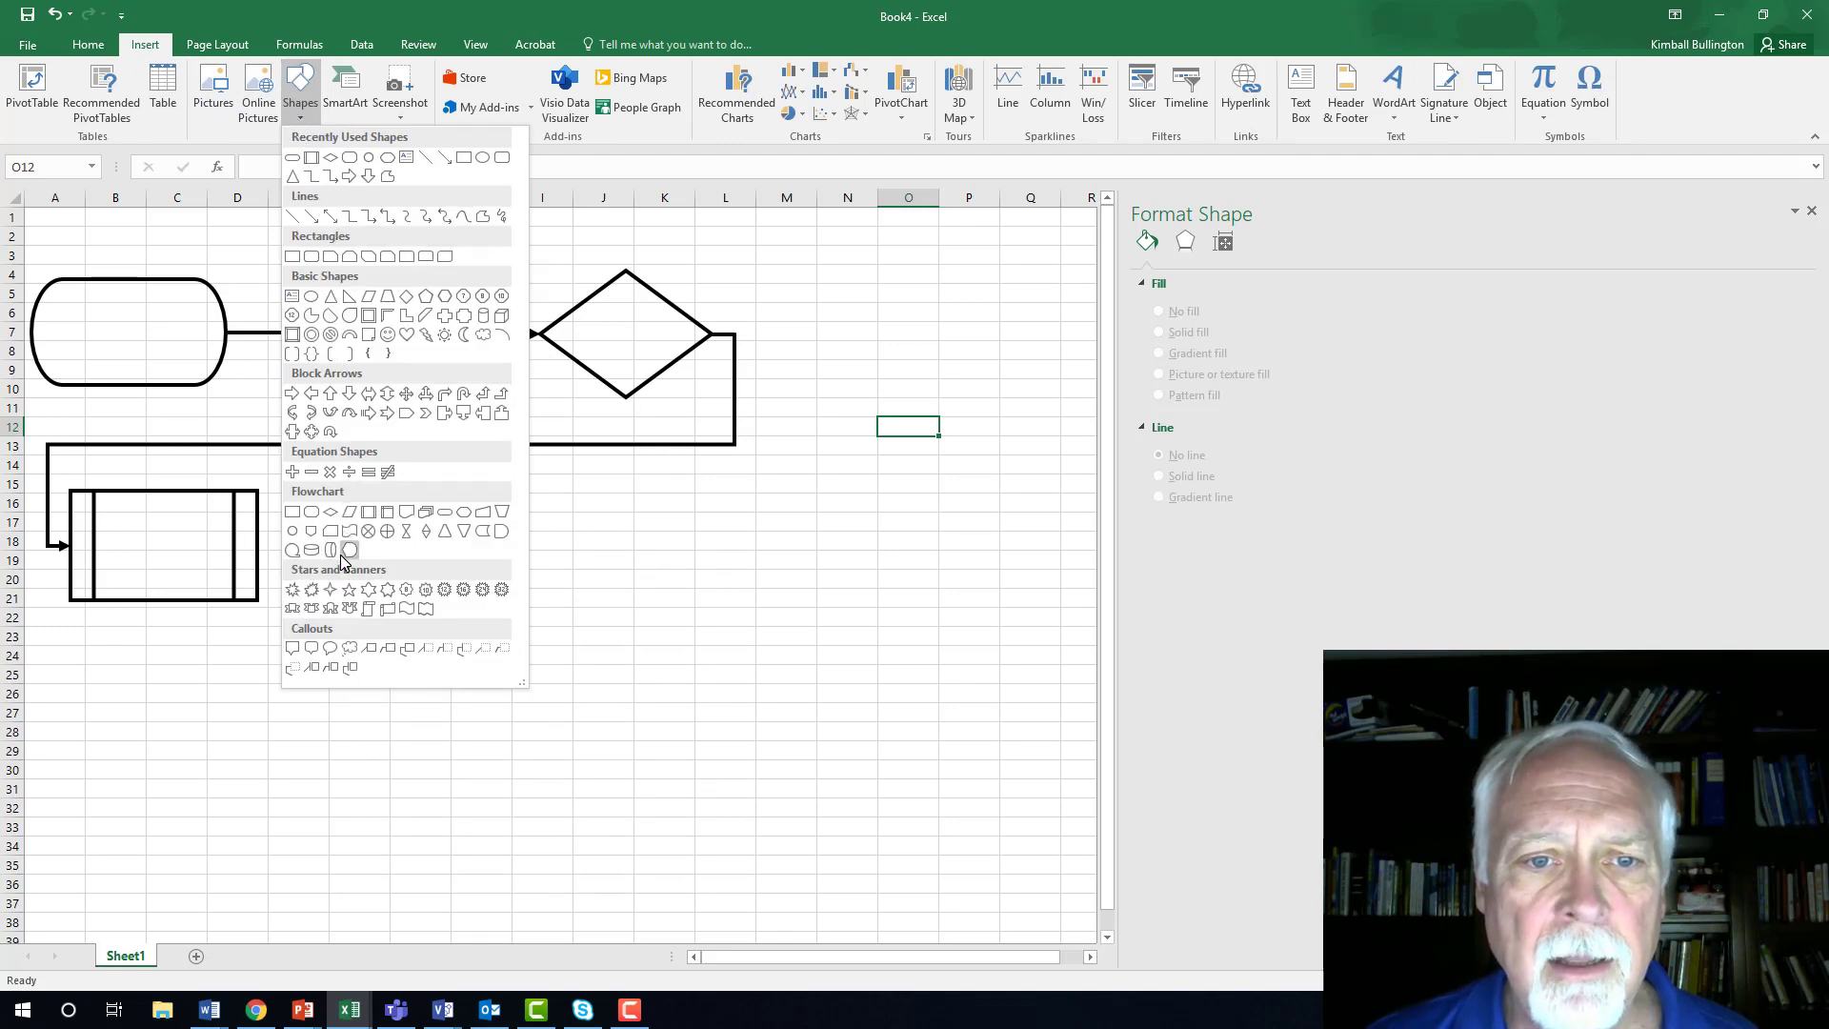
pyautogui.click(408, 514)
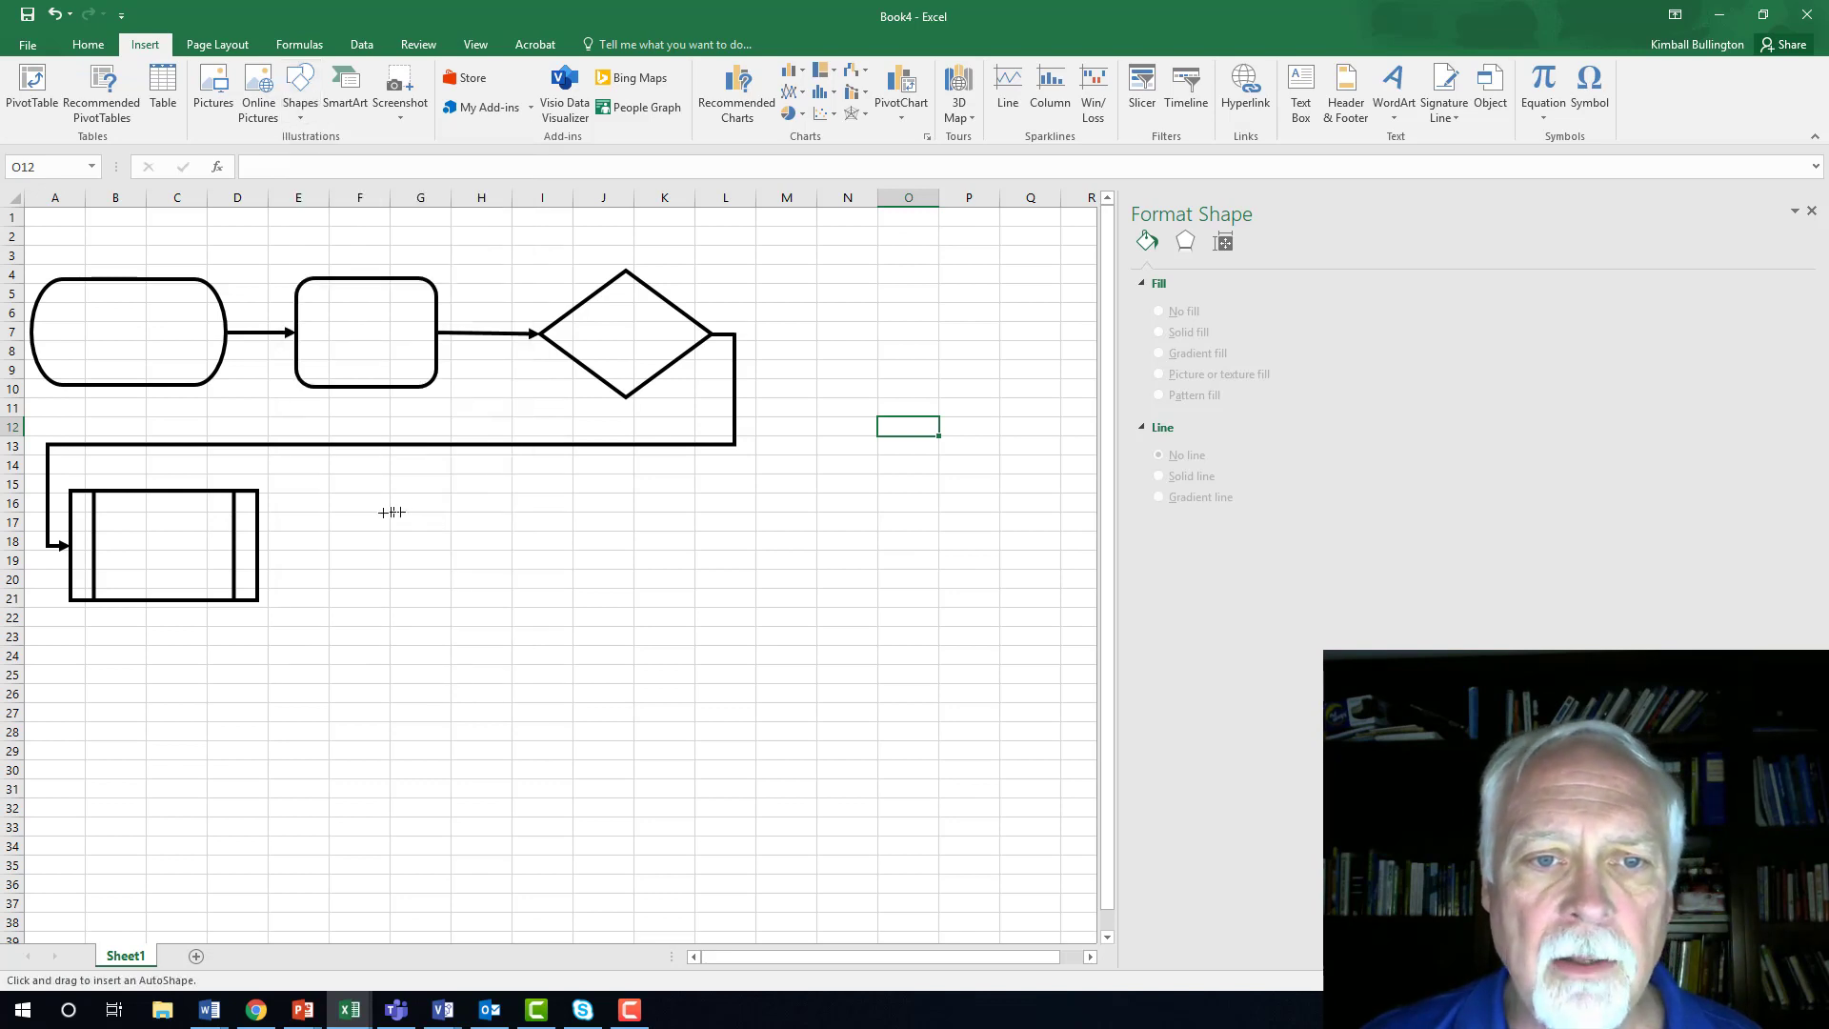
pyautogui.moveTo(370, 492)
pyautogui.mouseDown()
pyautogui.moveTo(400, 531)
pyautogui.moveTo(567, 613)
pyautogui.moveTo(568, 596)
pyautogui.moveTo(525, 596)
pyautogui.mouseUp()
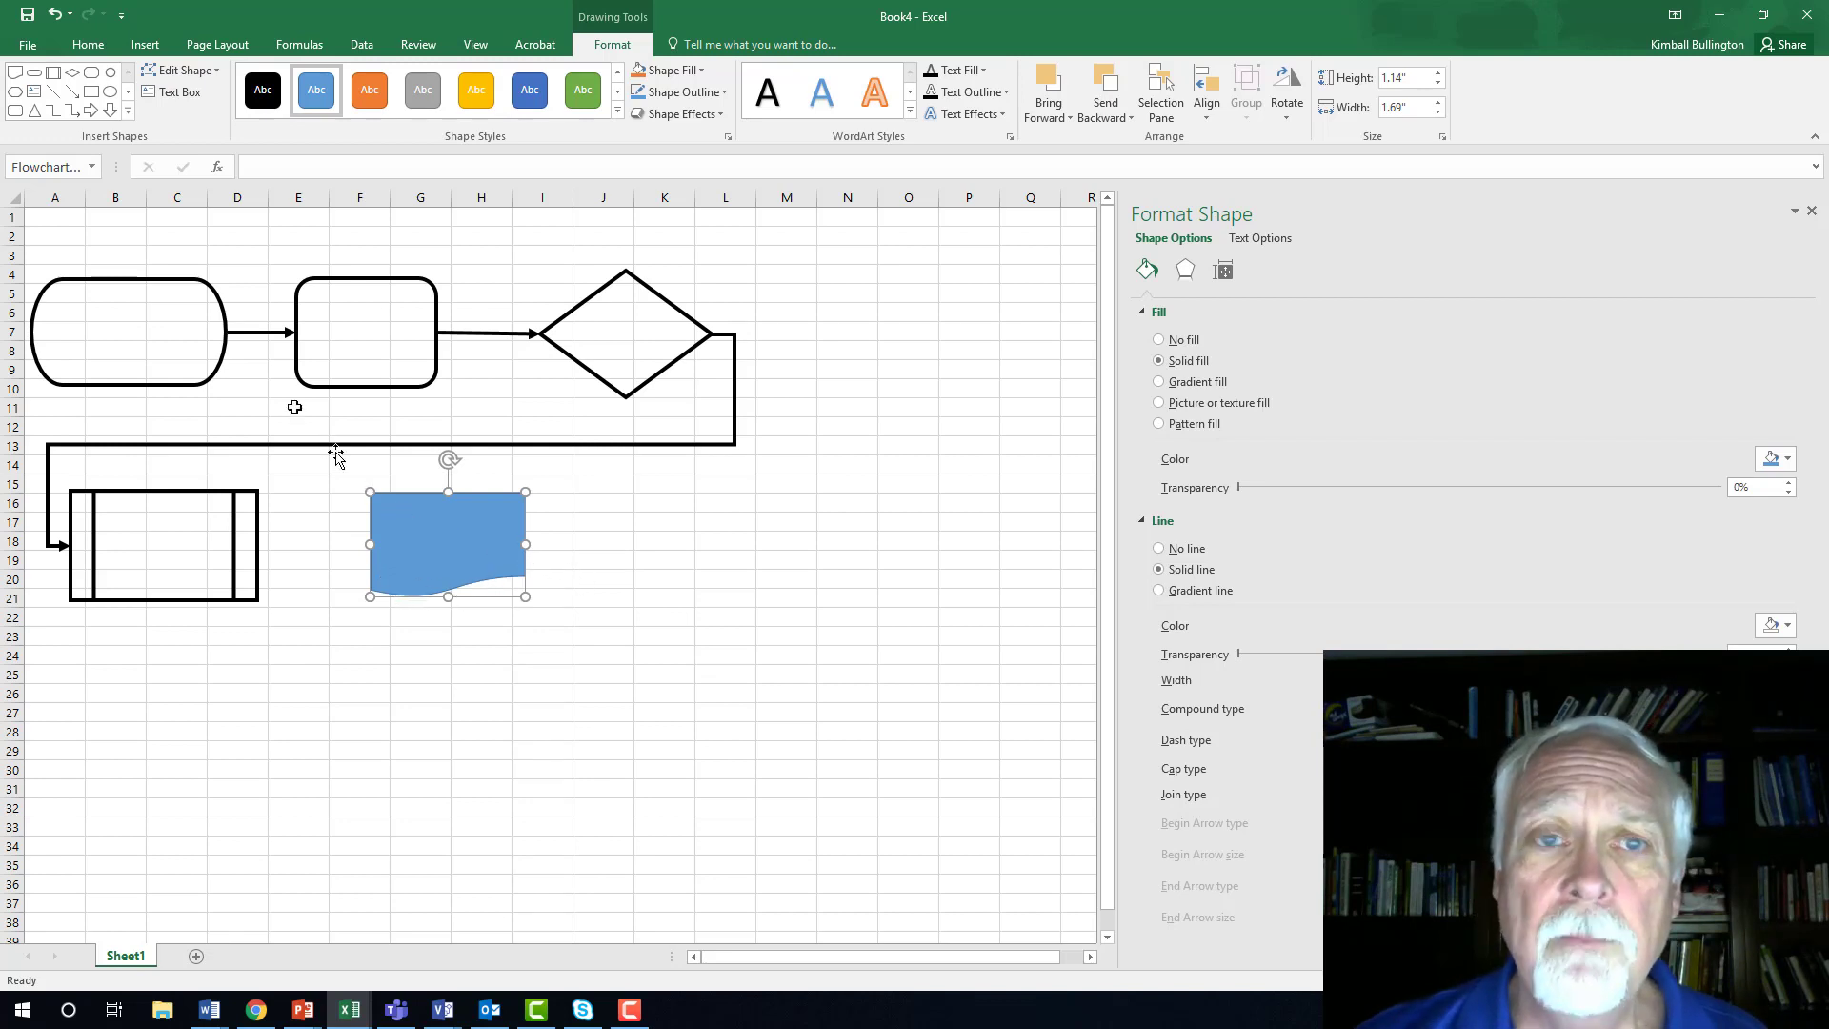
# Resize the start terminator to 1.02" × 1.3".
pyautogui.click(82, 302)
pyautogui.click(78, 295)
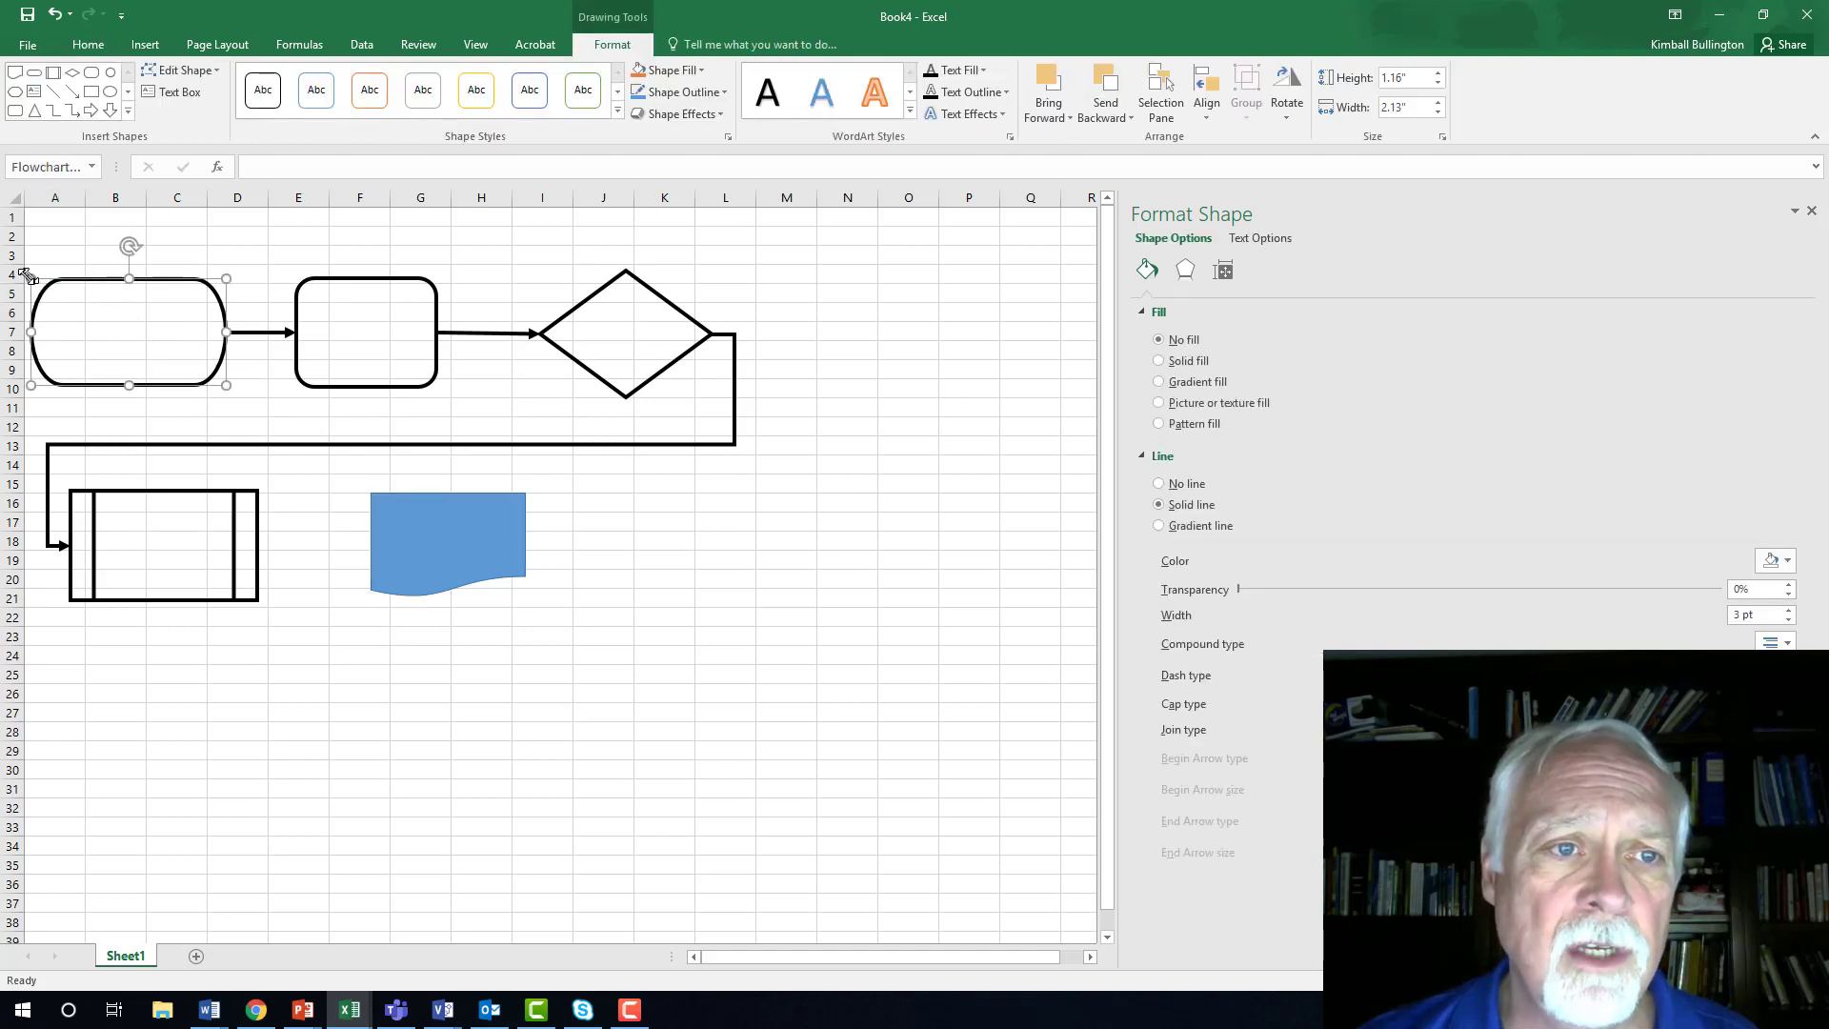
pyautogui.moveTo(31, 278); pyautogui.dragTo(105, 291)
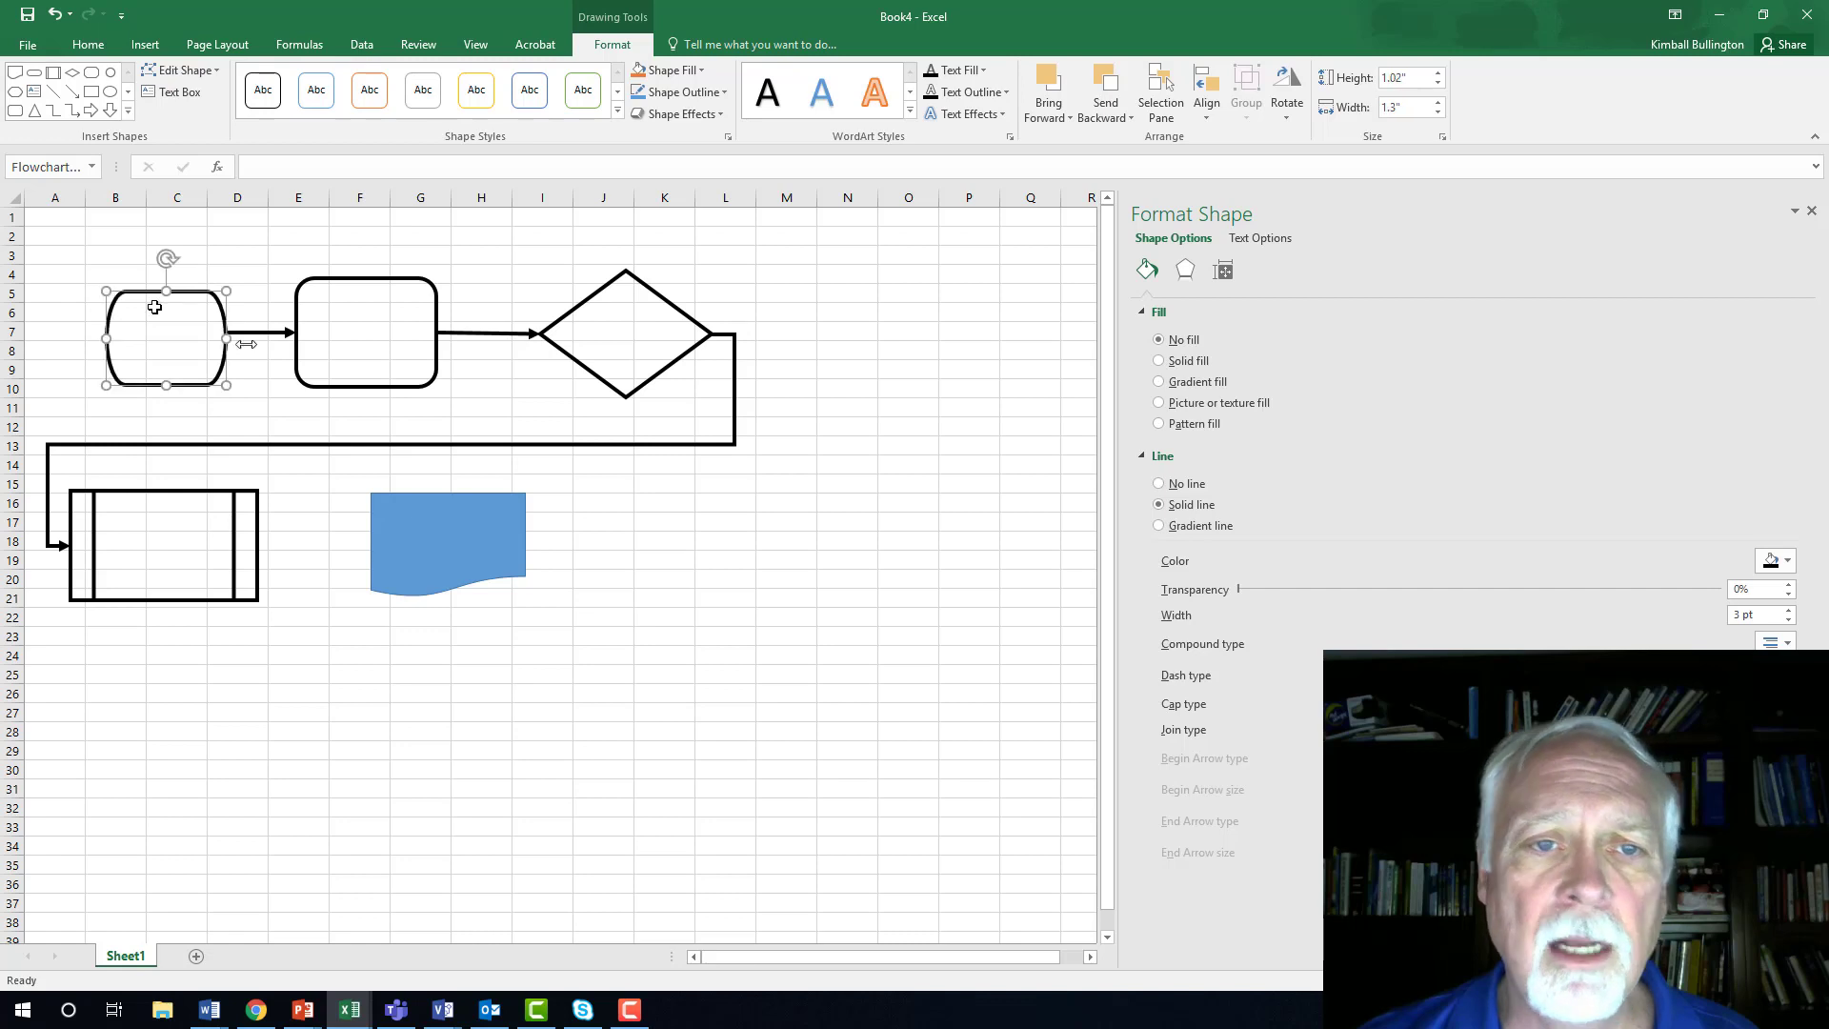